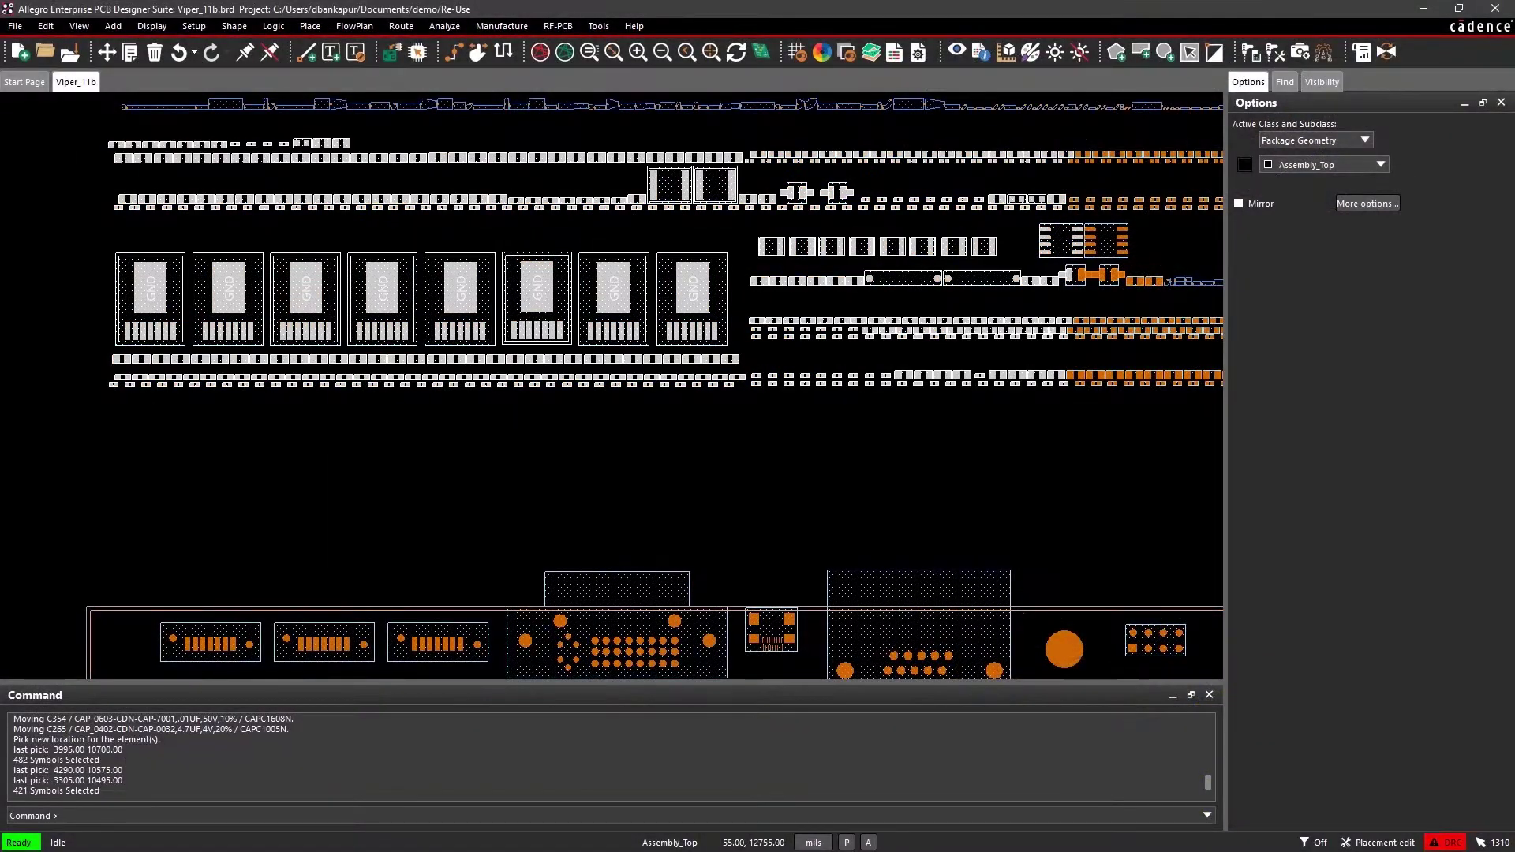
- Apply the TO-PMOD-7.mdd place replicate module to the selected unplaced components
right_click(121, 141)
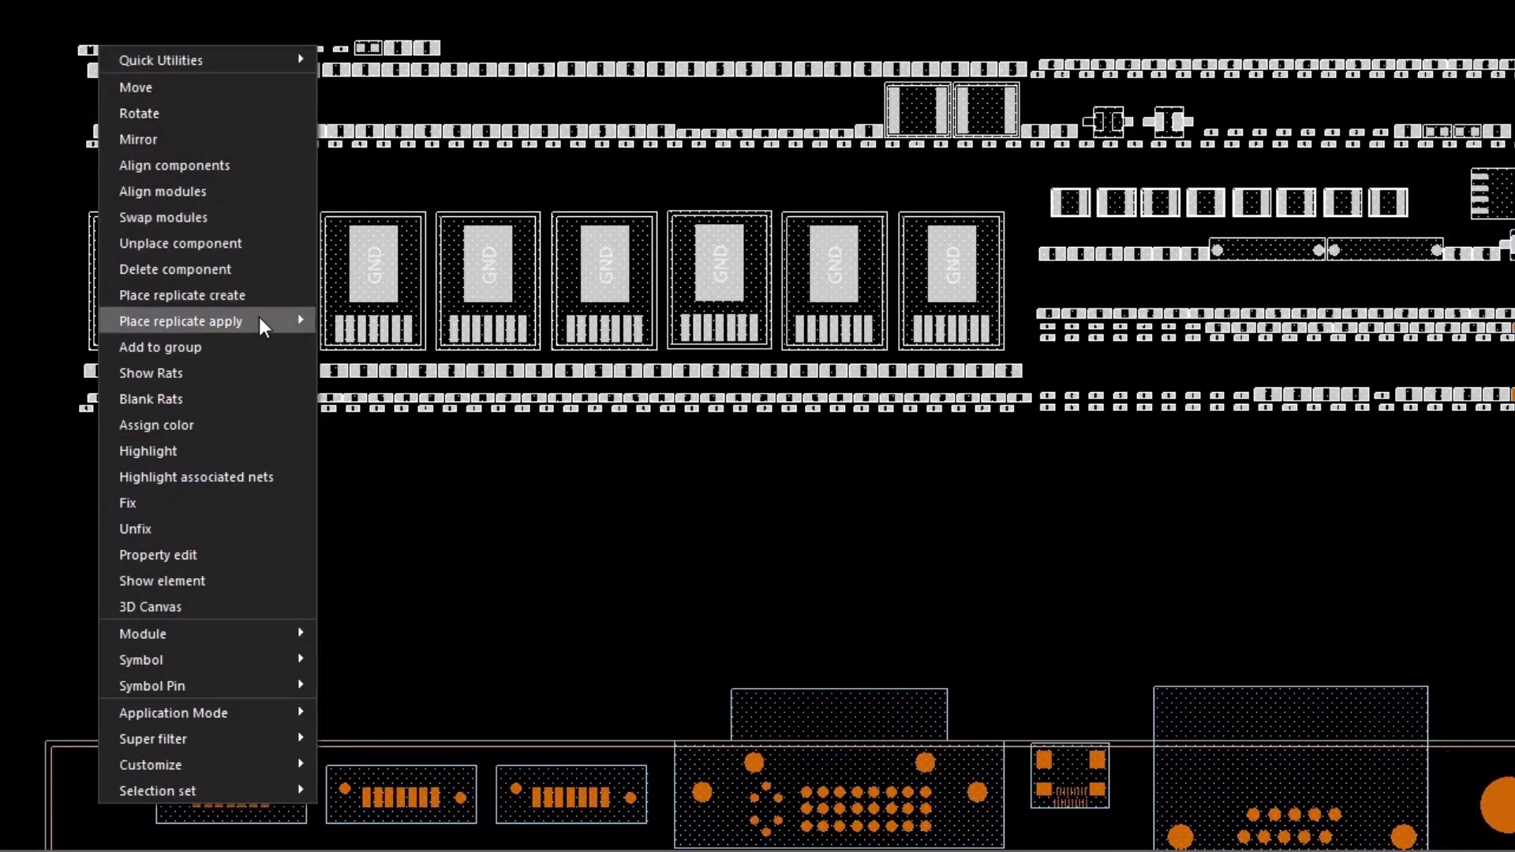
mouse_move(258, 318)
click(393, 402)
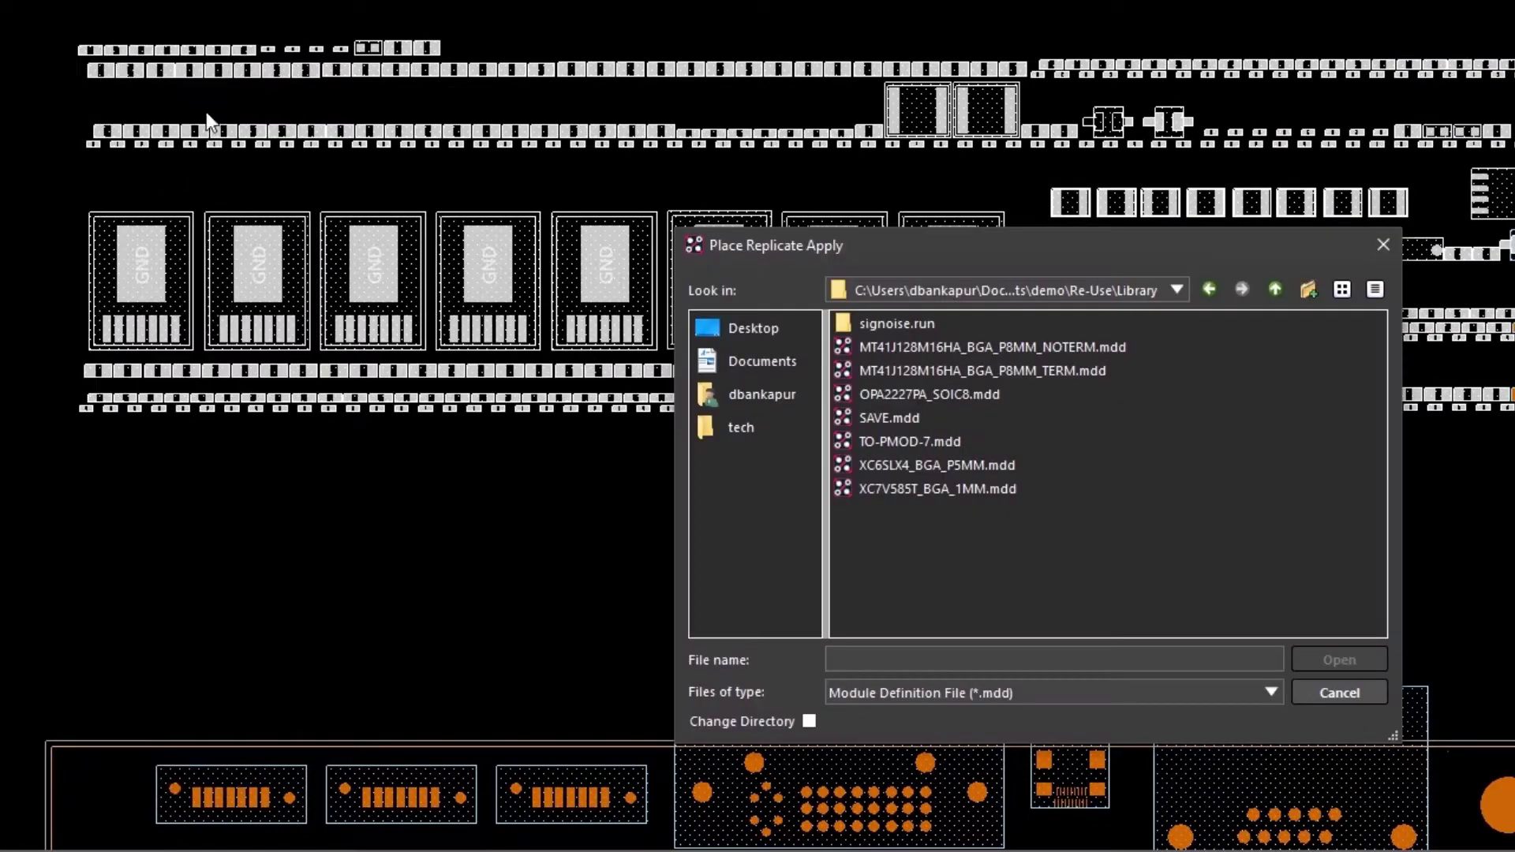
double_click(975, 444)
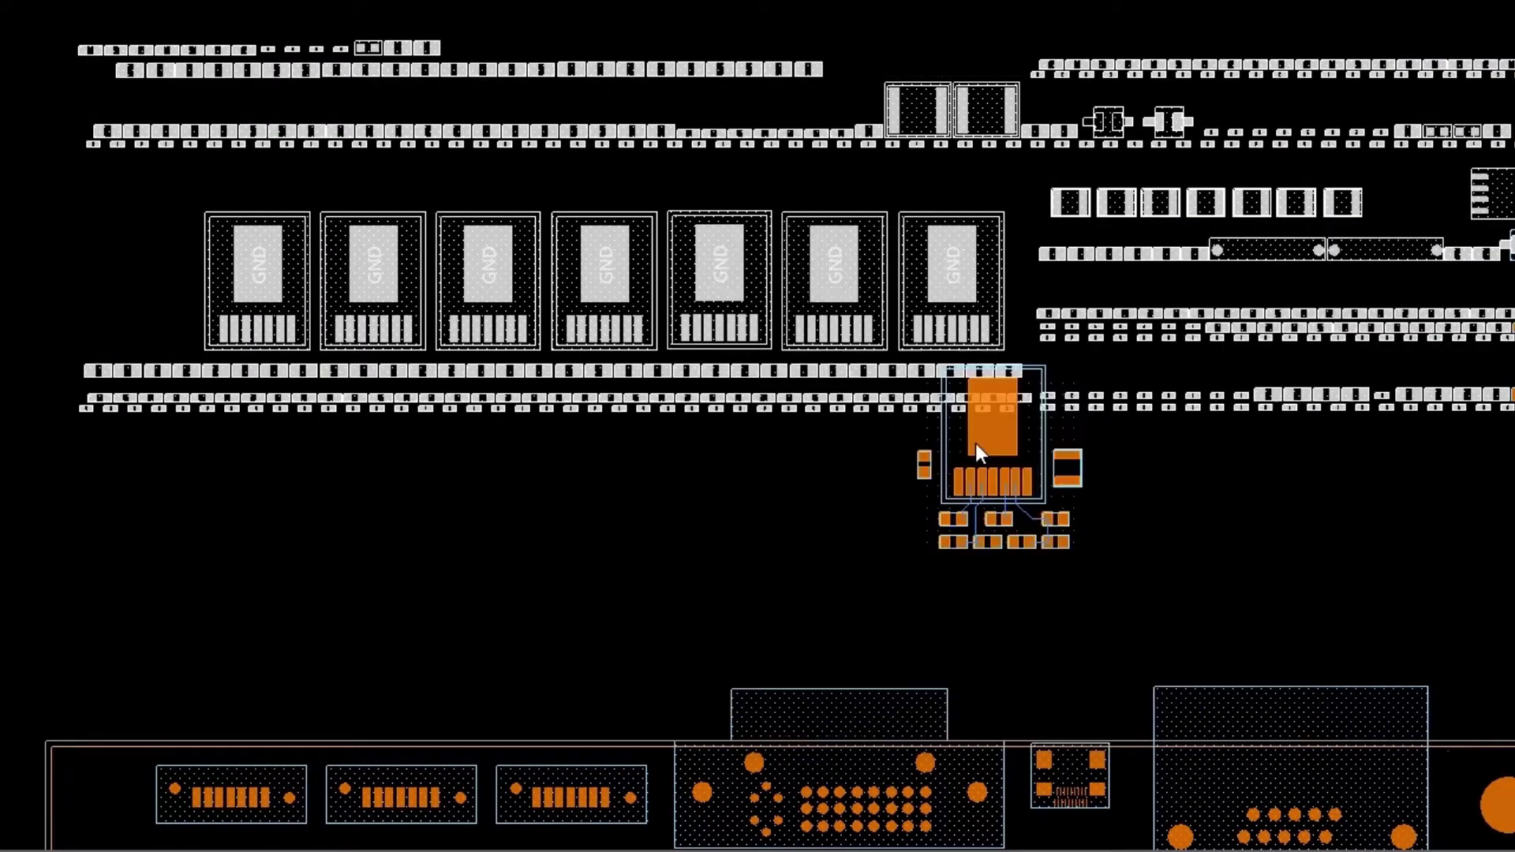
- Place eight copies of the replicated TO-PMOD-7 circuit in an evenly spaced row above the board-edge connectors
click(126, 528)
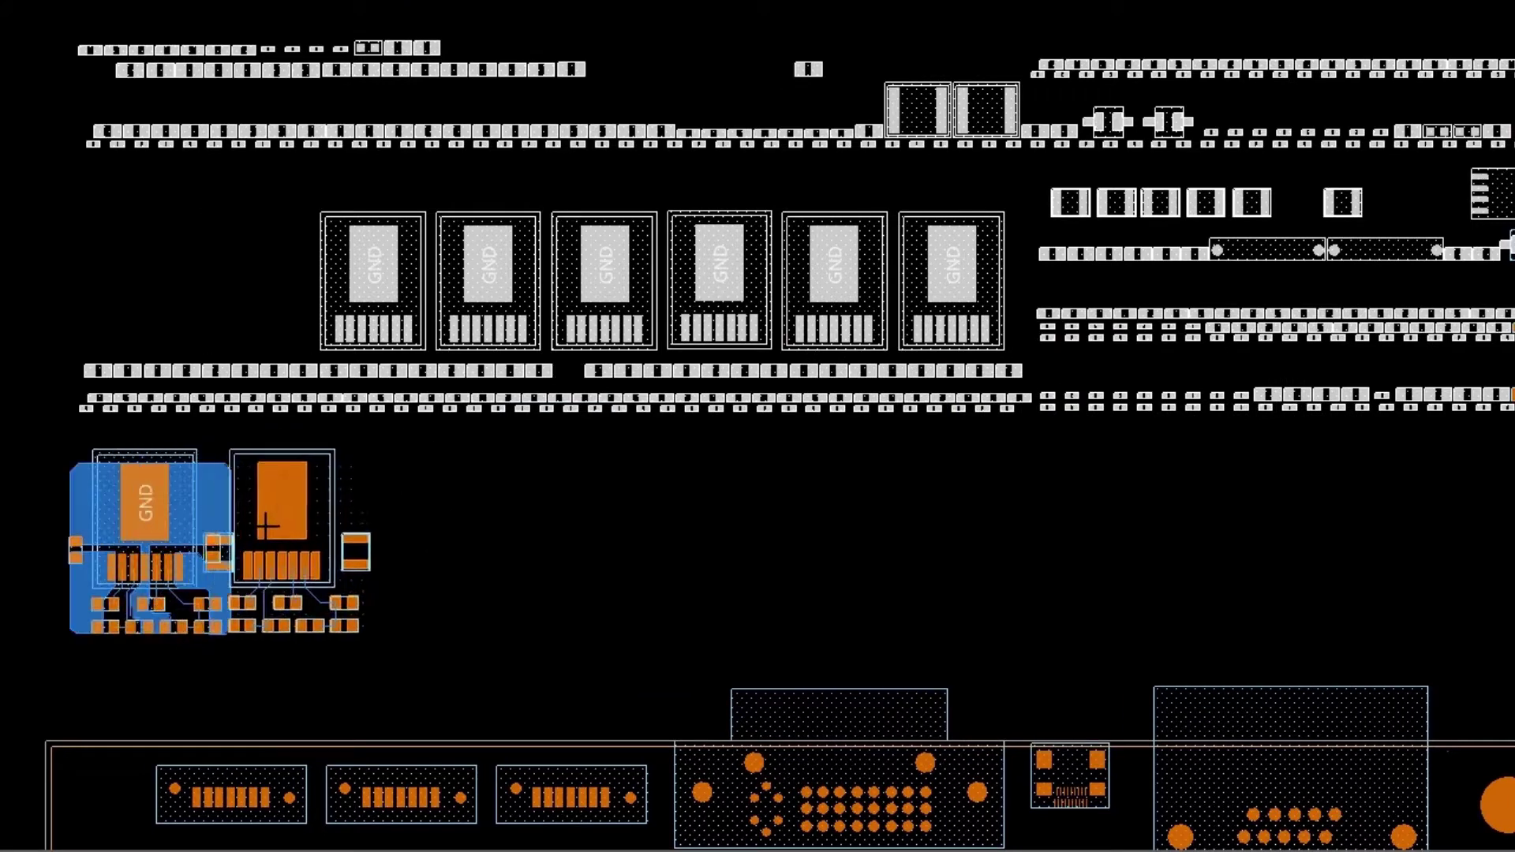
click(307, 527)
click(486, 528)
click(671, 527)
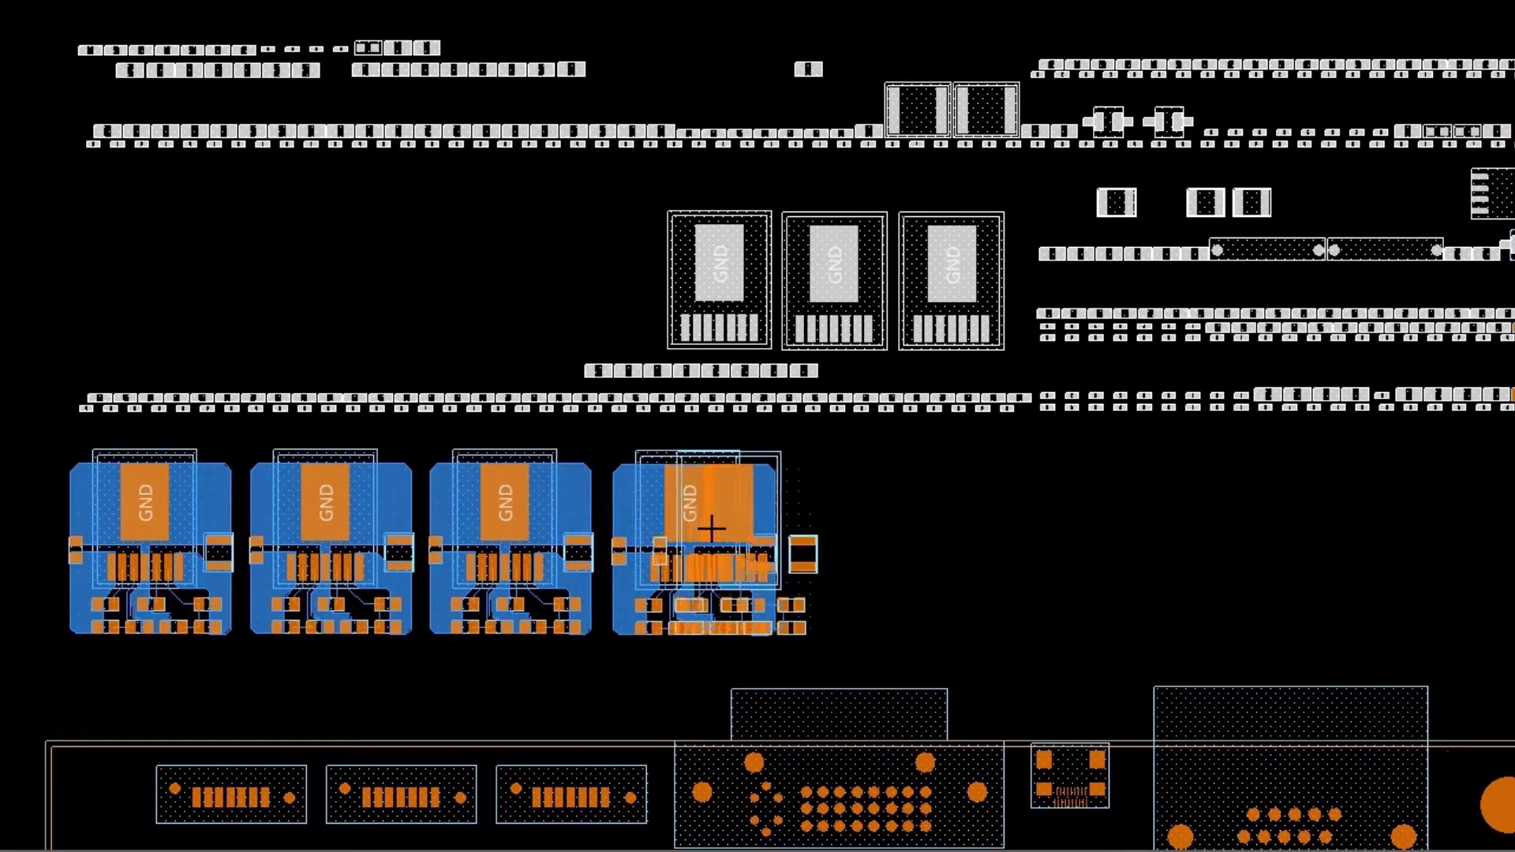
click(849, 527)
click(1031, 528)
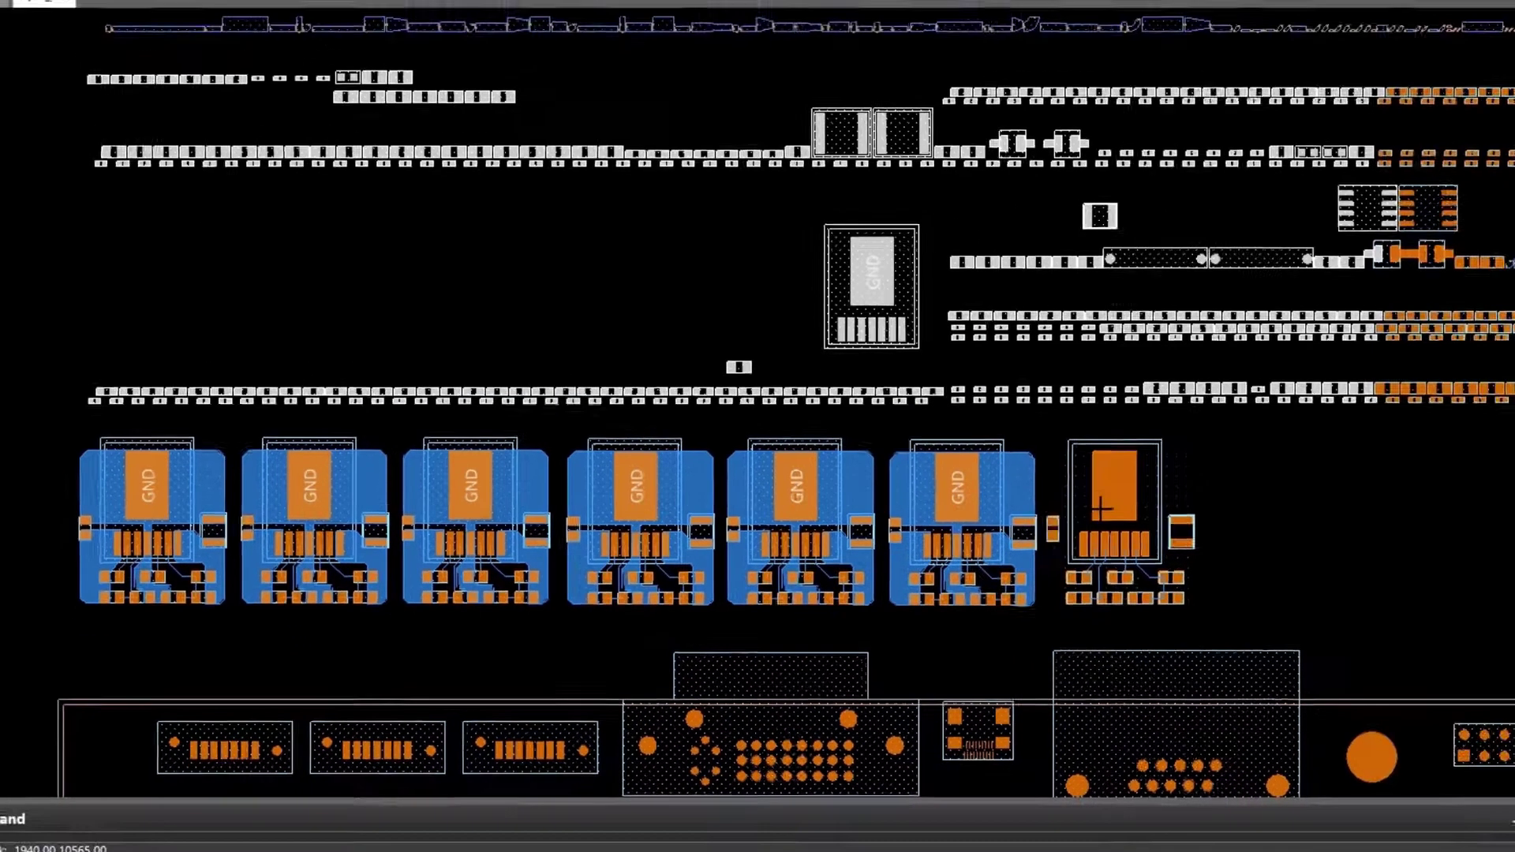
click(1212, 527)
click(1396, 526)
- Extend the four differential pairs together across L6 towards their target vias and finish the Pe_Cpu1_1D_Tx_15 pair into its vias
click(987, 465)
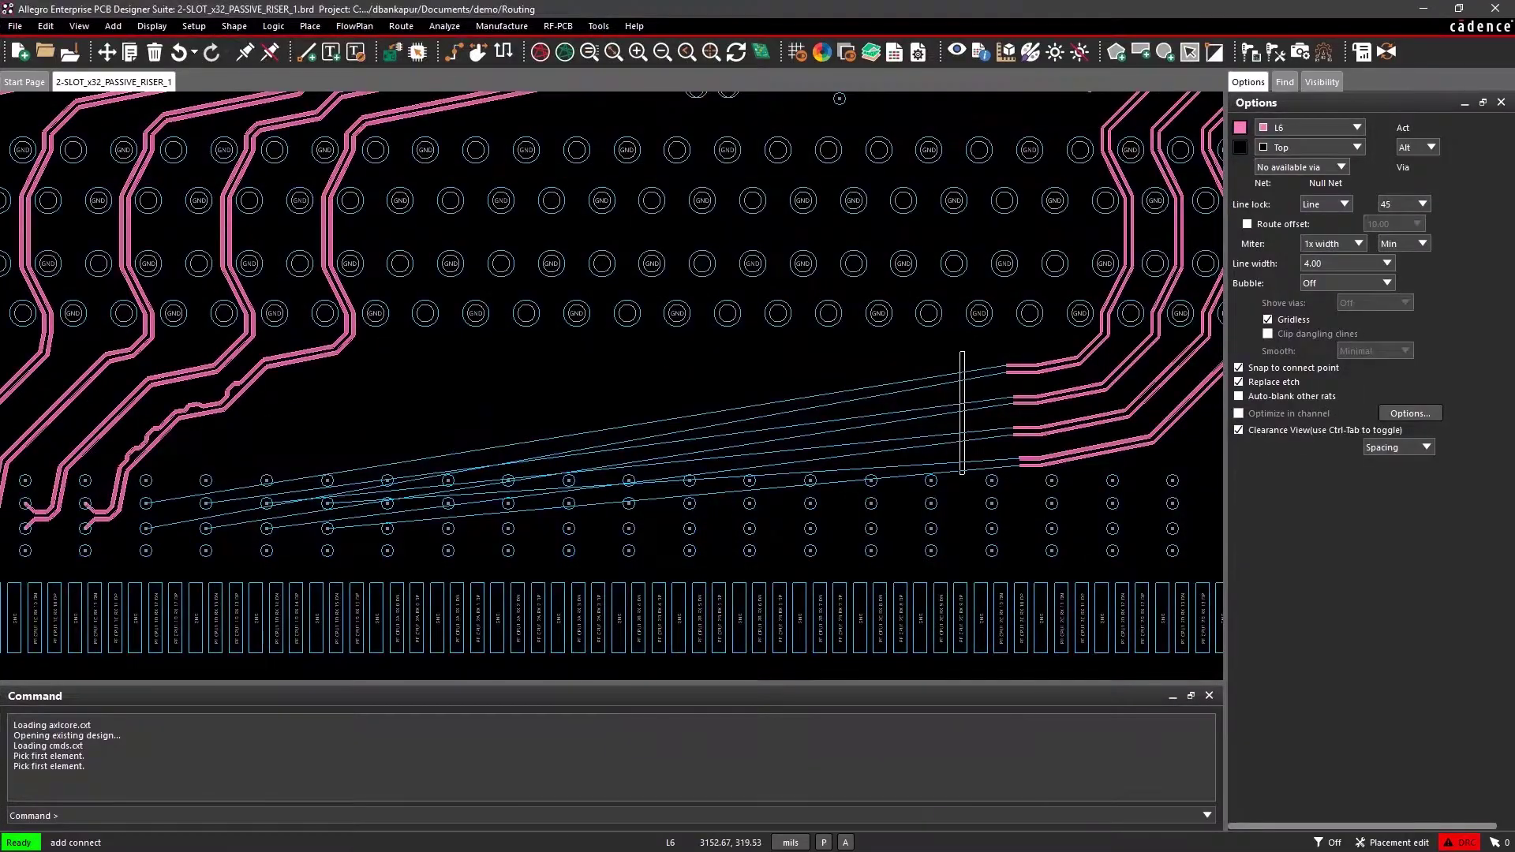
click(963, 465)
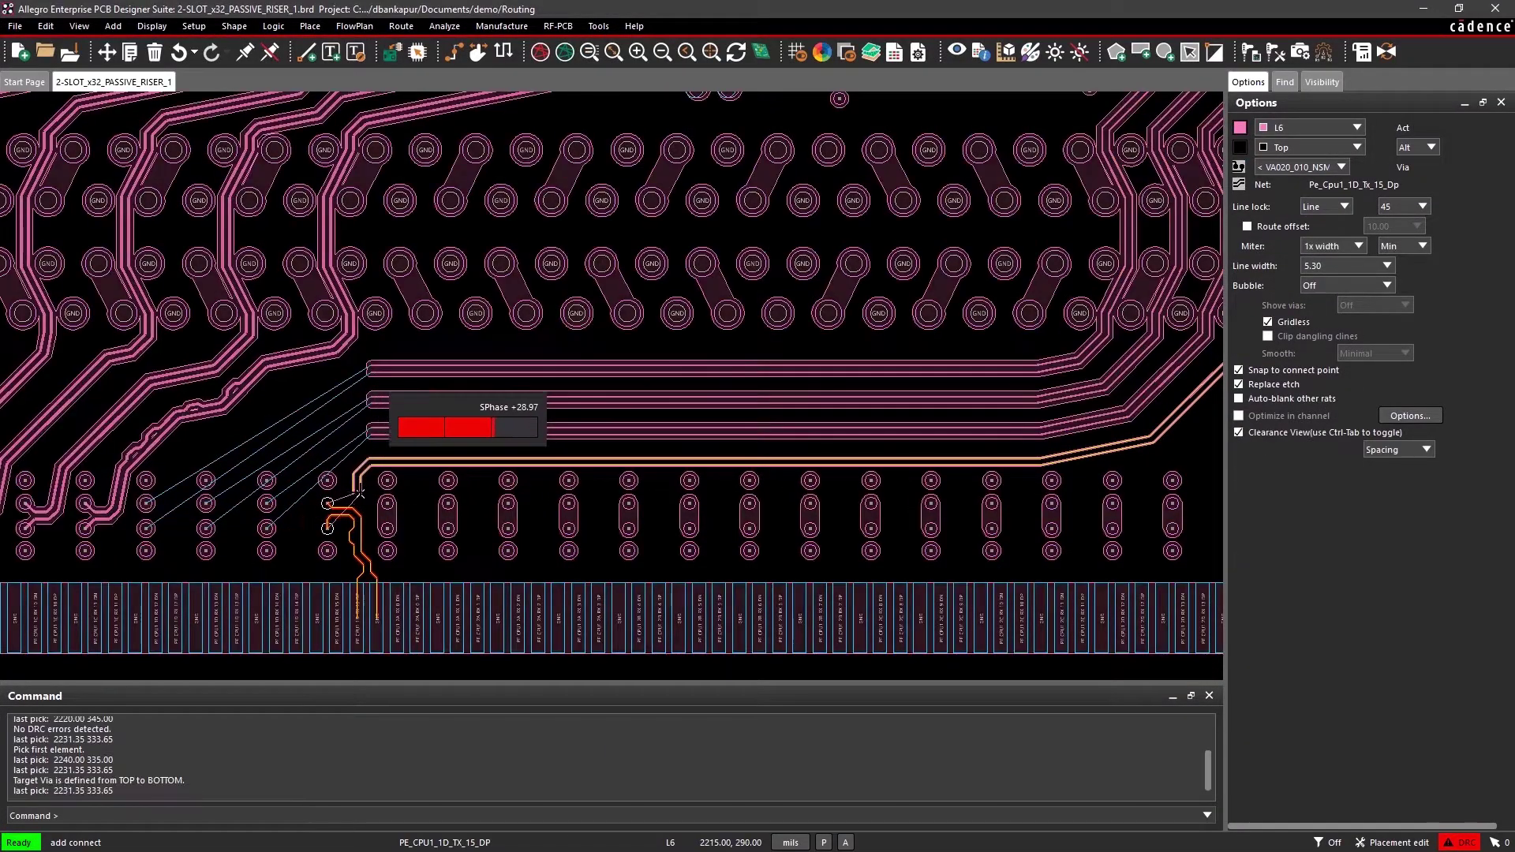
click(357, 509)
click(328, 528)
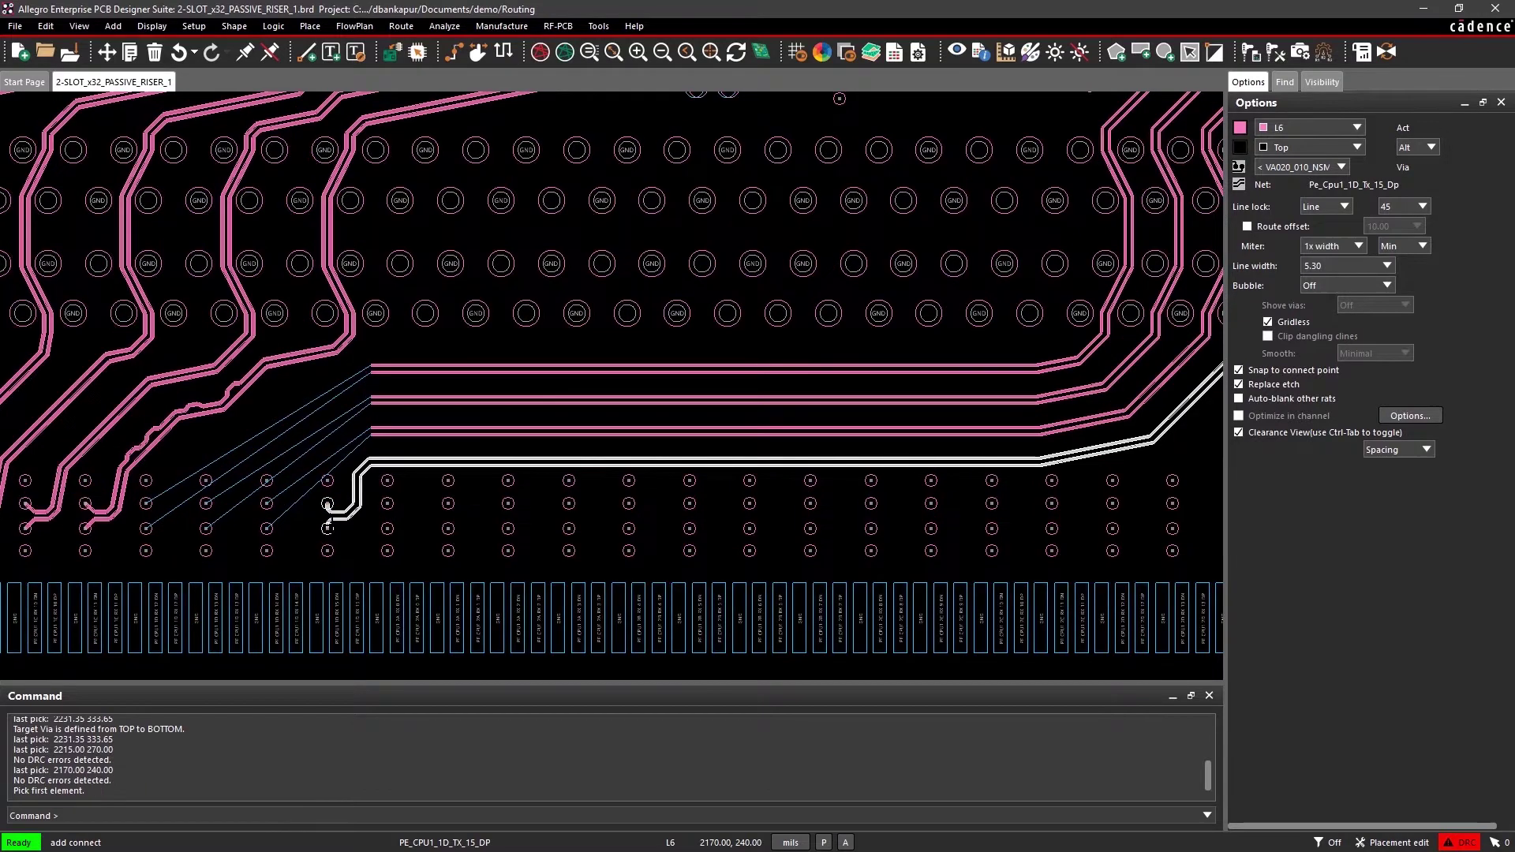
- Route the Pe_Cpu1_1D_Tx_14 differential pair on L6 from its open end down into its two vias
click(369, 433)
click(313, 457)
click(301, 498)
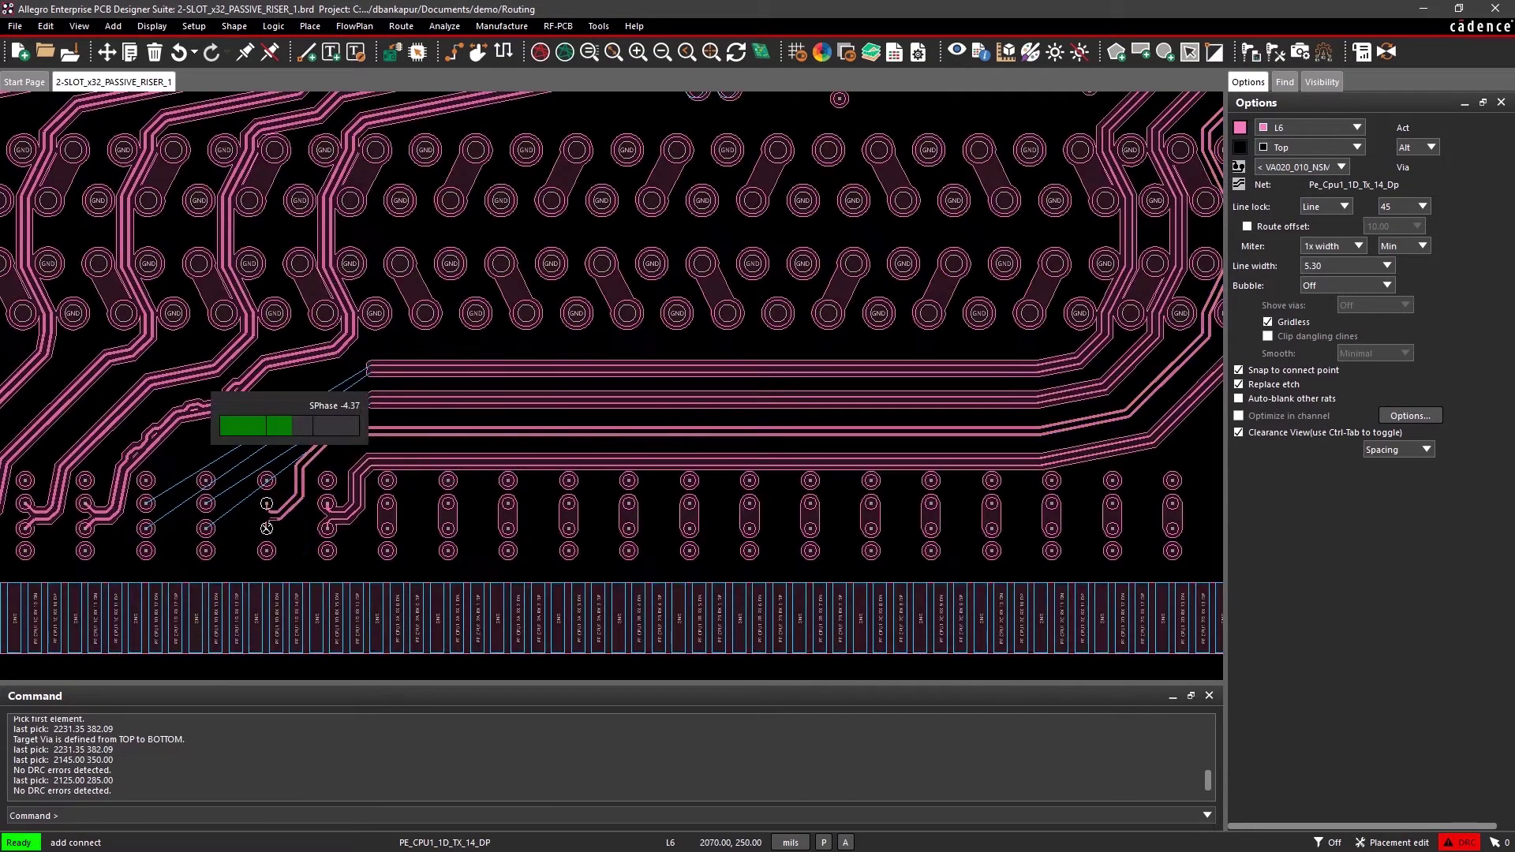
click(266, 524)
- Route the Pe_Cpu1_1D_Tx_12 differential pair on L6 into its vias
click(146, 504)
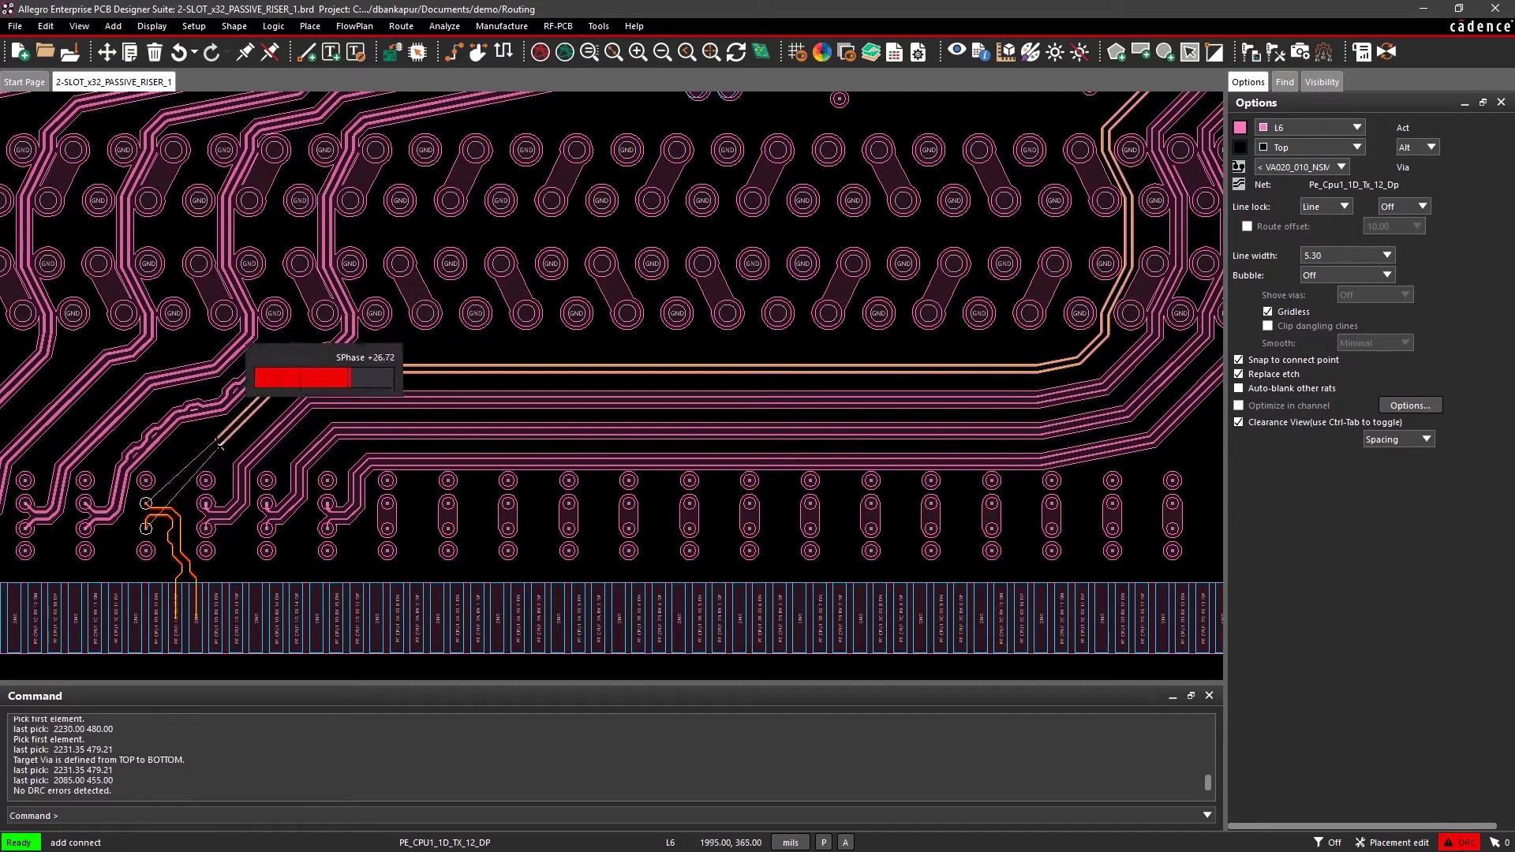
click(176, 504)
click(145, 527)
click(112, 543)
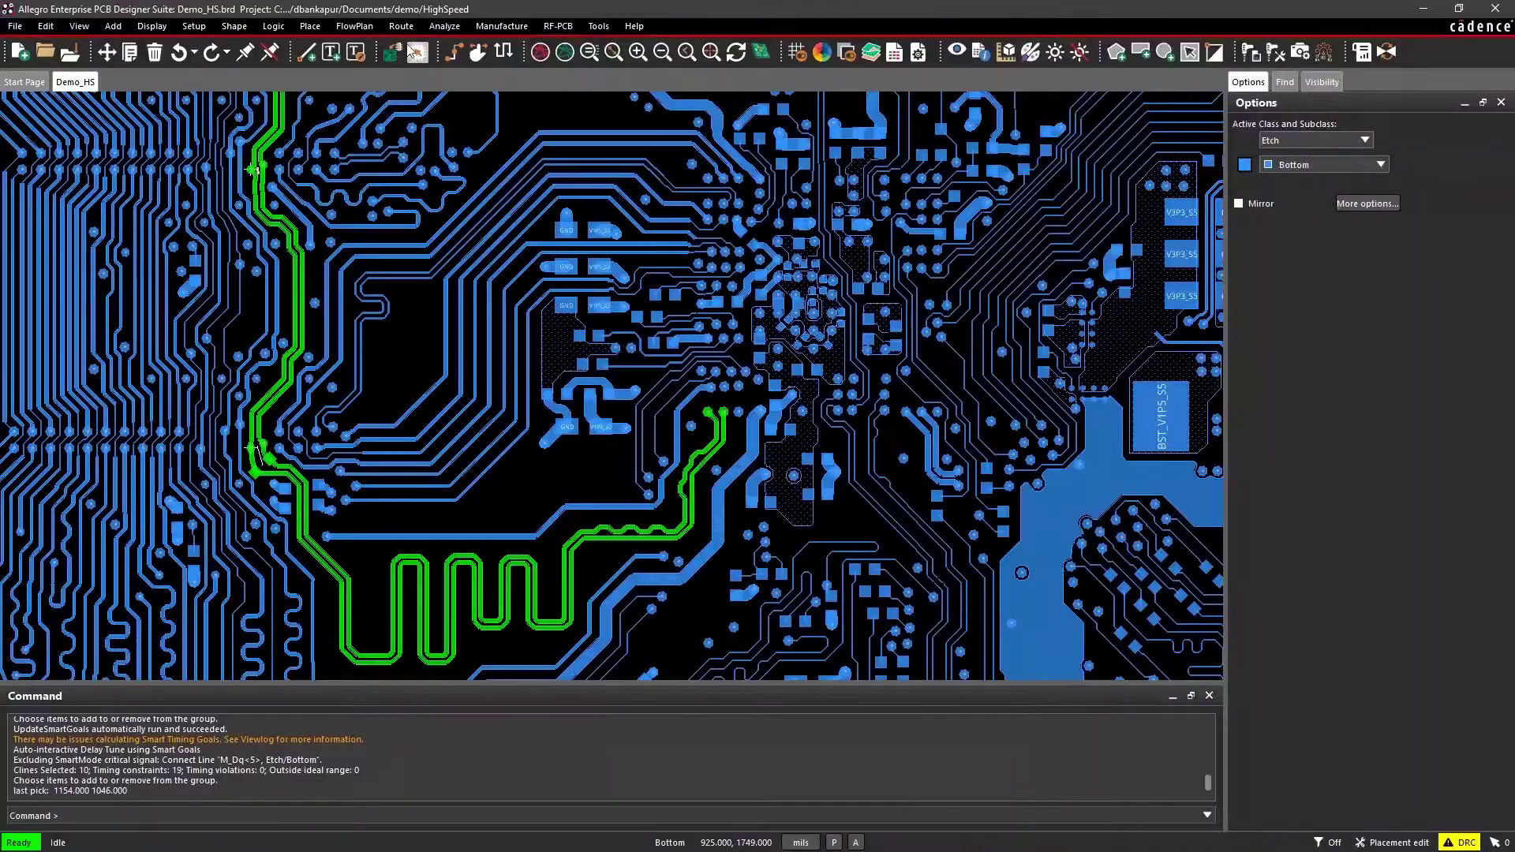
- Turn on Timing Vision with the Smart Timing mode and add the bus traces inside the green-highlighted pair to the timing group
click(406, 28)
click(389, 80)
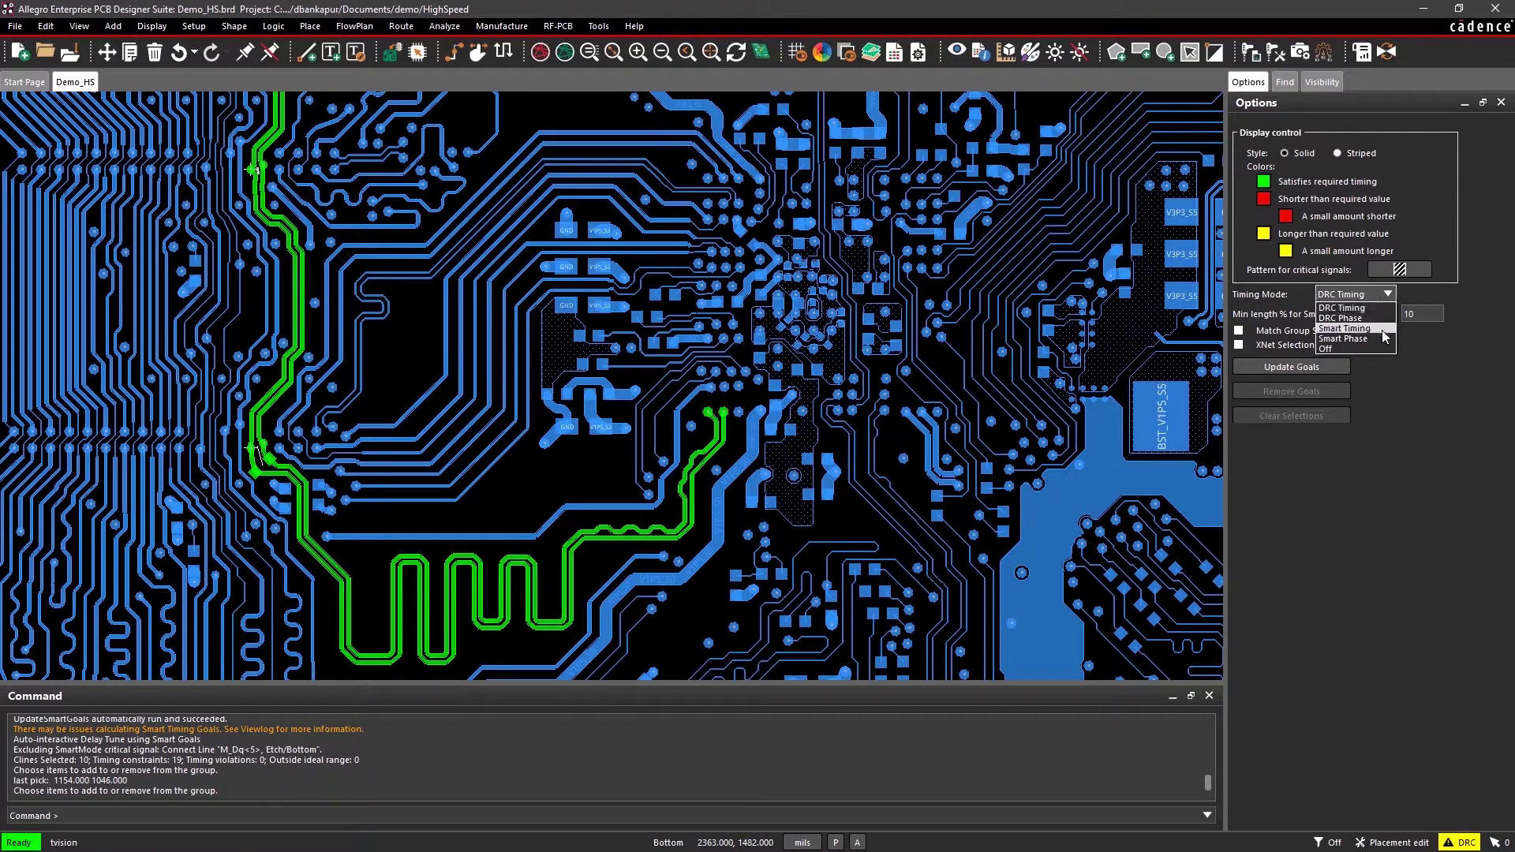
click(1381, 328)
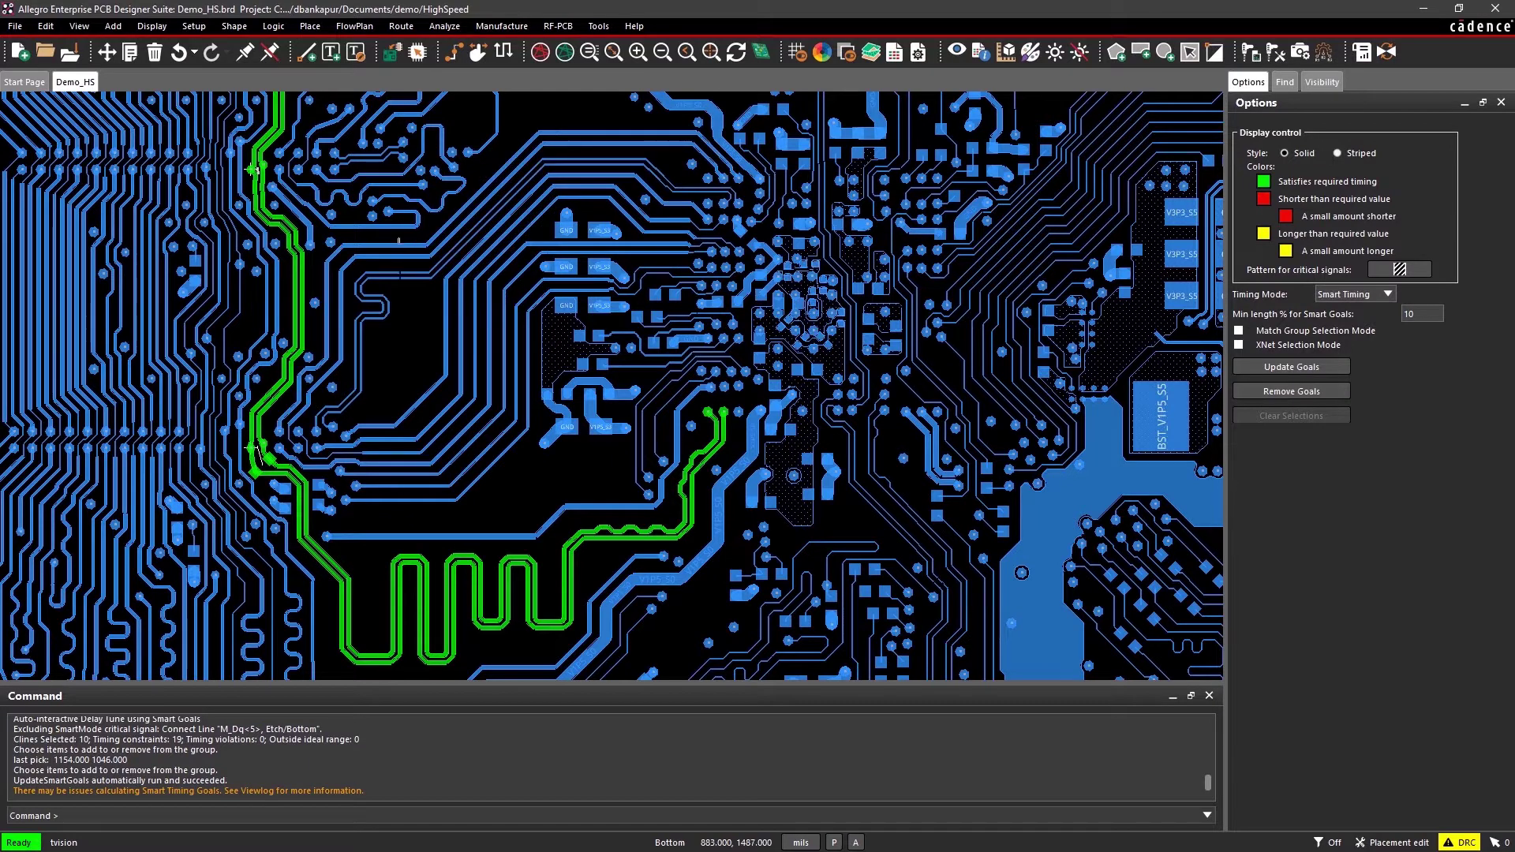
drag(376, 237, 398, 511)
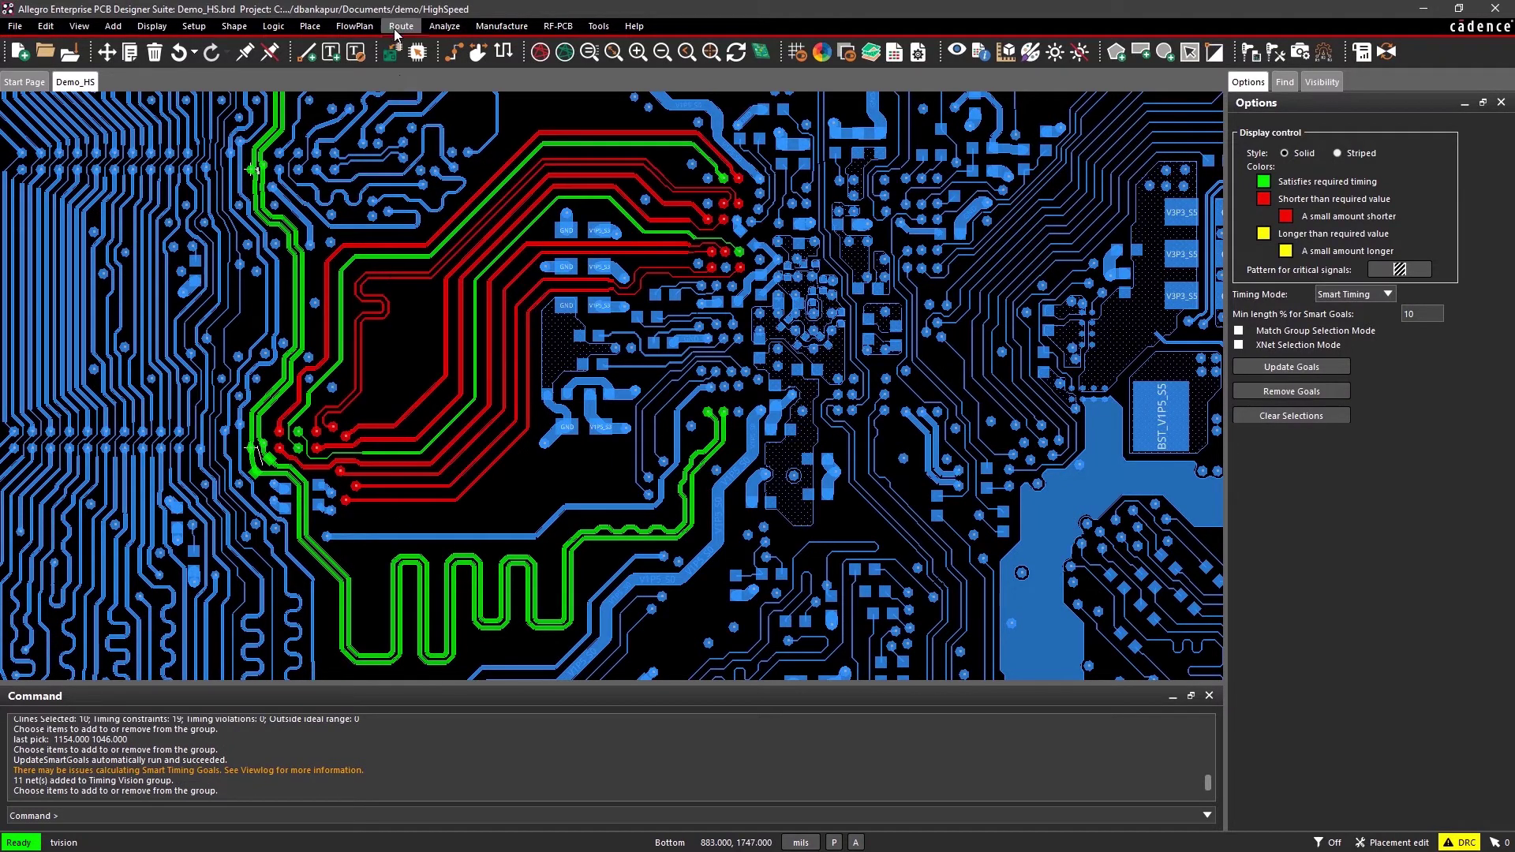
- Run Auto-interactive Delay Tune with the Accordion pattern on the group of bus traces in the Timing Vision group
click(397, 31)
click(400, 115)
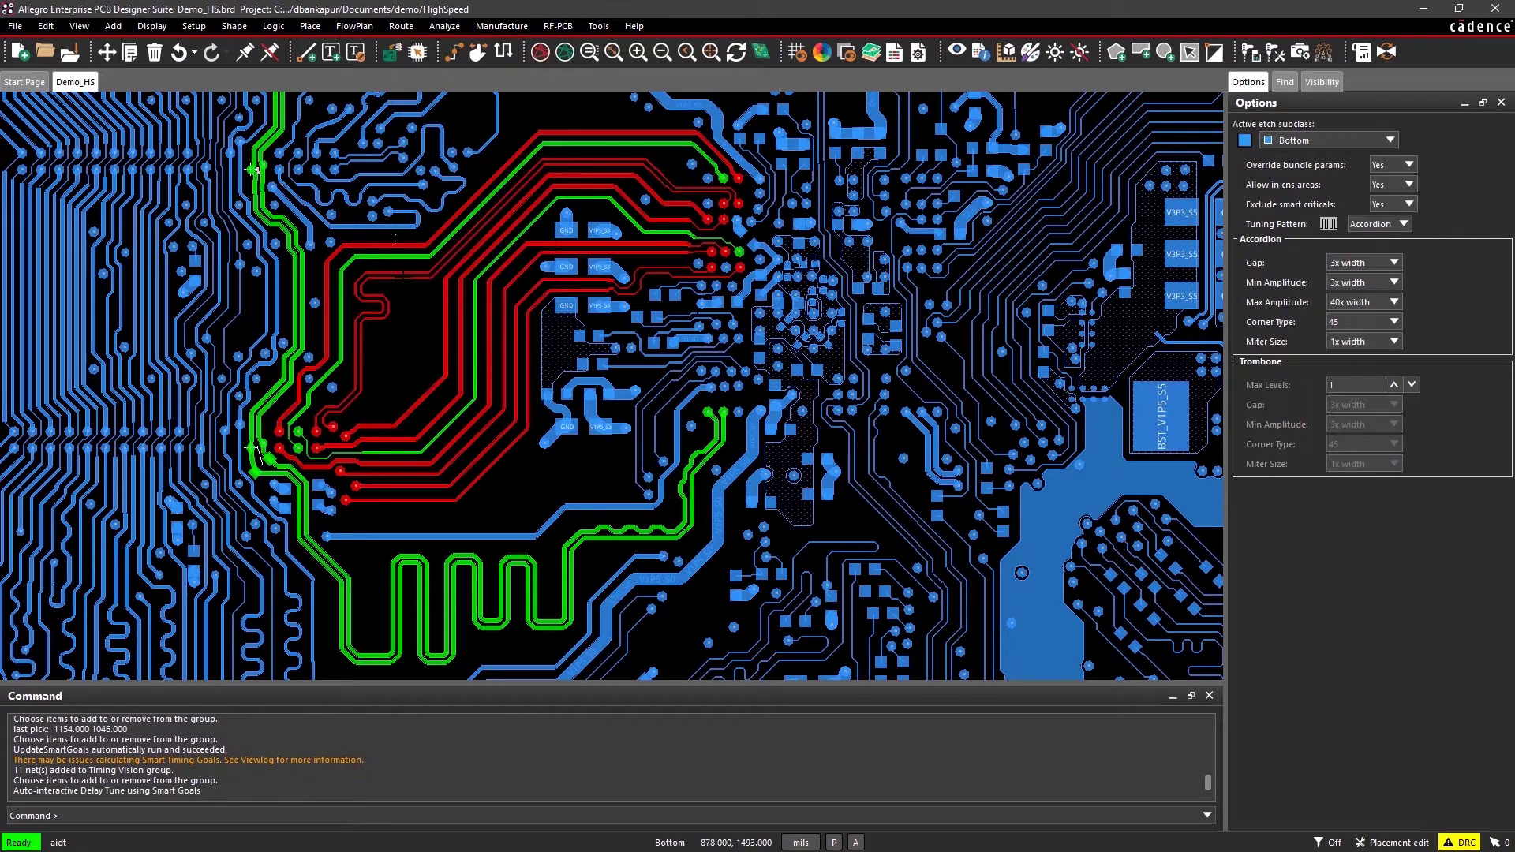
drag(395, 234, 425, 514)
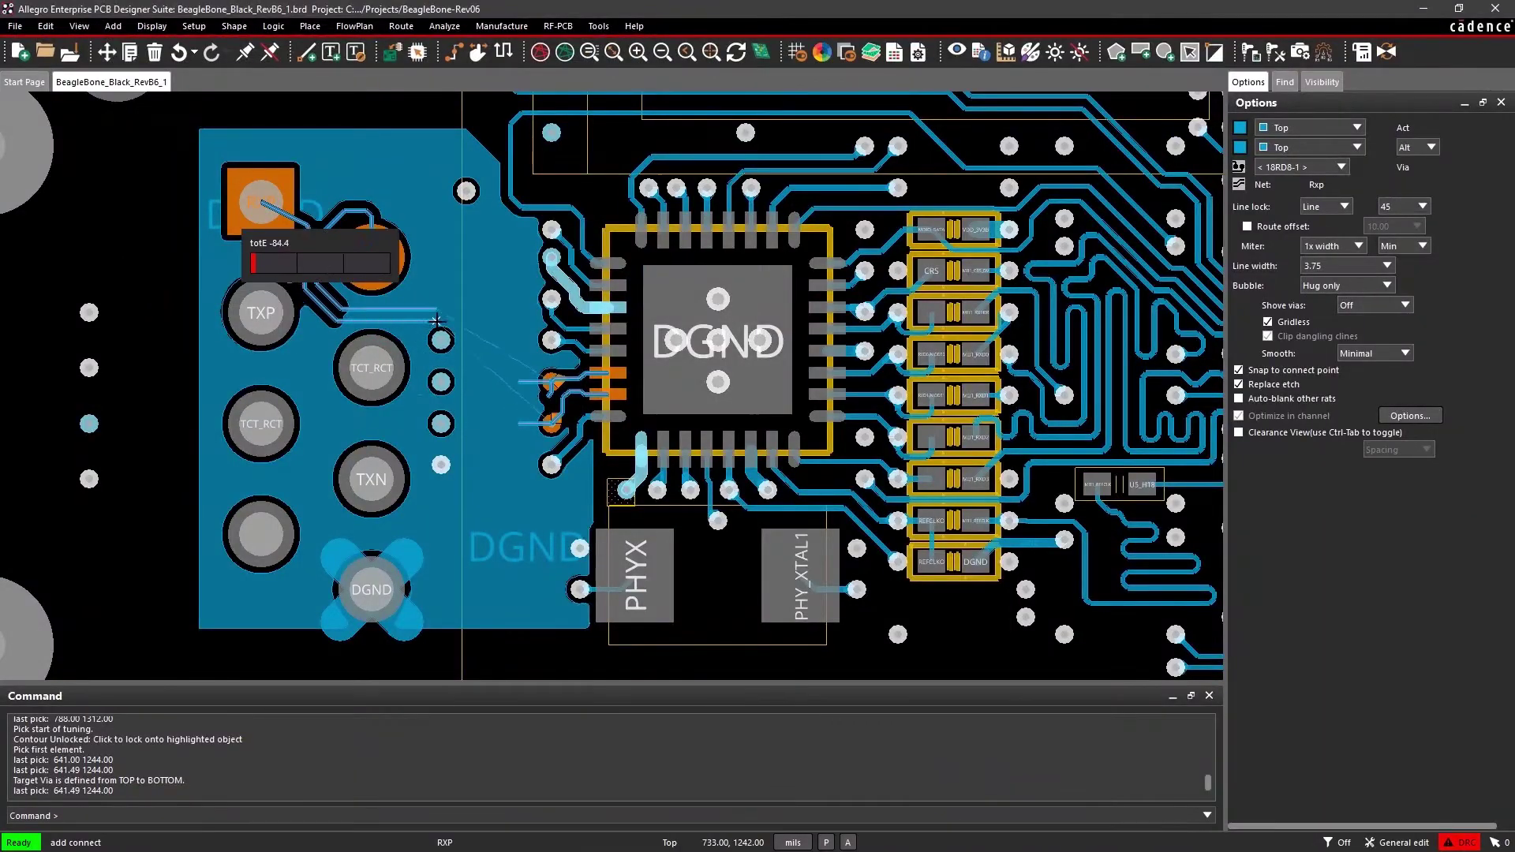
- Route the Rxp/Rxn differential pair on the Top layer around the via column to its vias beside the DGND chip
click(481, 323)
click(501, 395)
click(551, 411)
- Add an Accordion delay-tuning bump with 4x width gap and 45 corners to the horizontal run of the Rxp/Rxn pair
key(t)
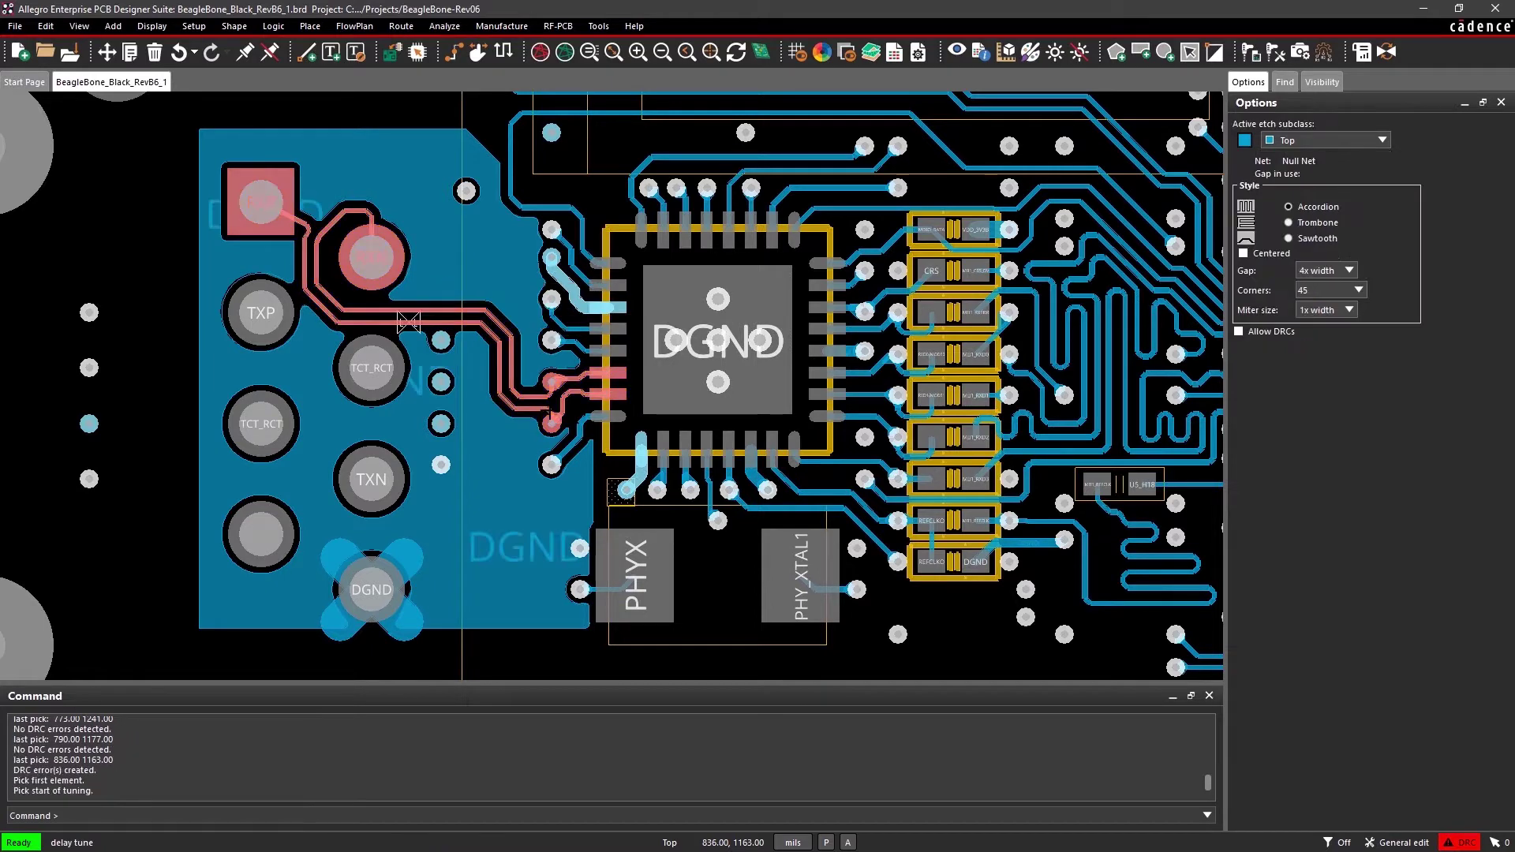
click(423, 308)
click(423, 310)
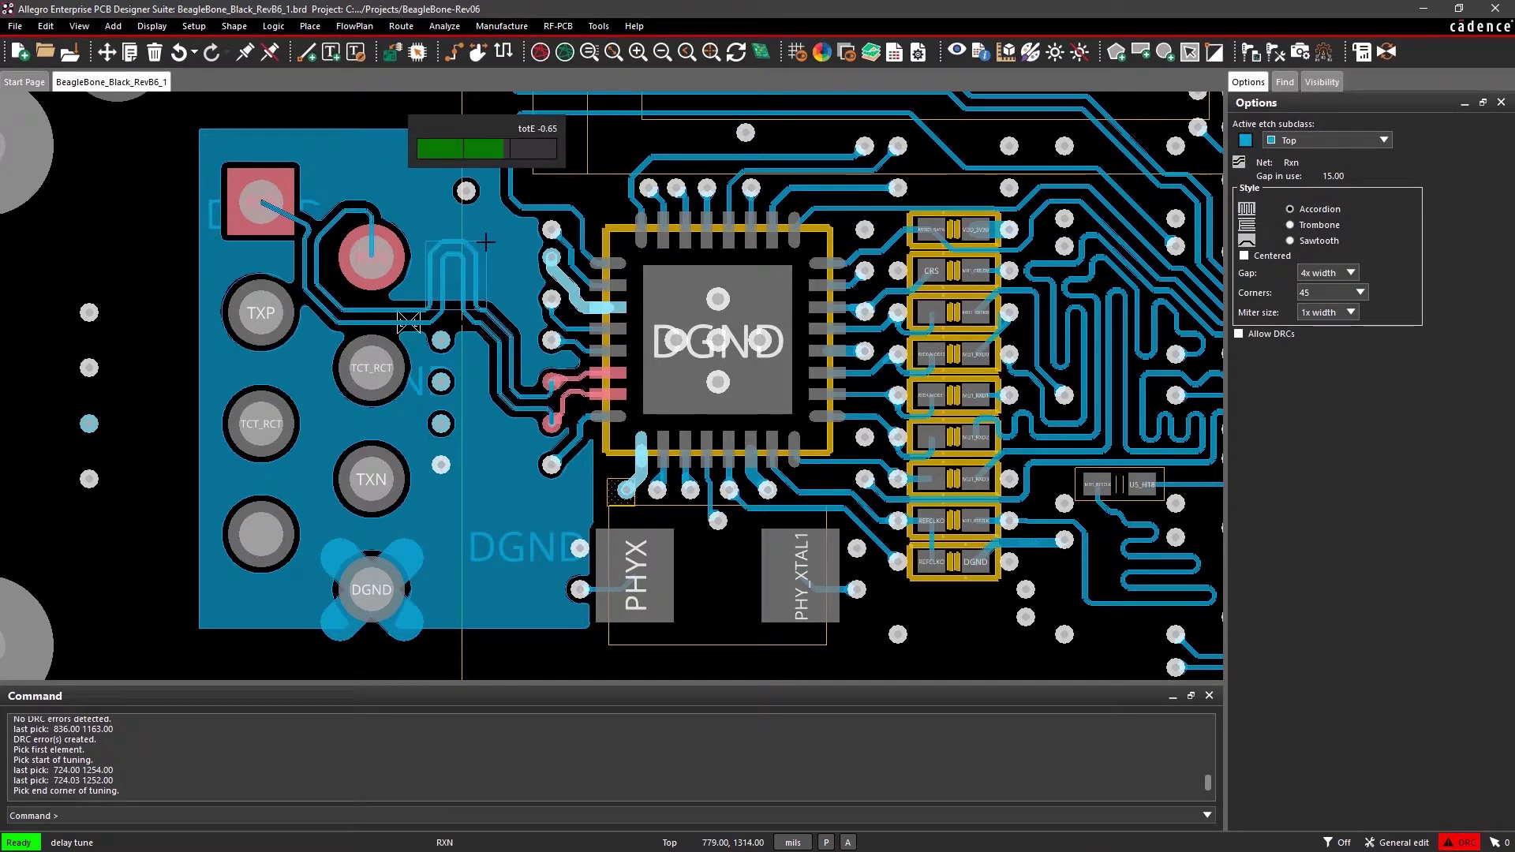
click(486, 242)
- Start adding a polygon shape near the VDD_5V copper area and the adjacent DGND chip
key(Down)
key(Down)
key(Down)
key(Down)
key(Down)
key(Down)
key(Down)
key(Down)
key(Down)
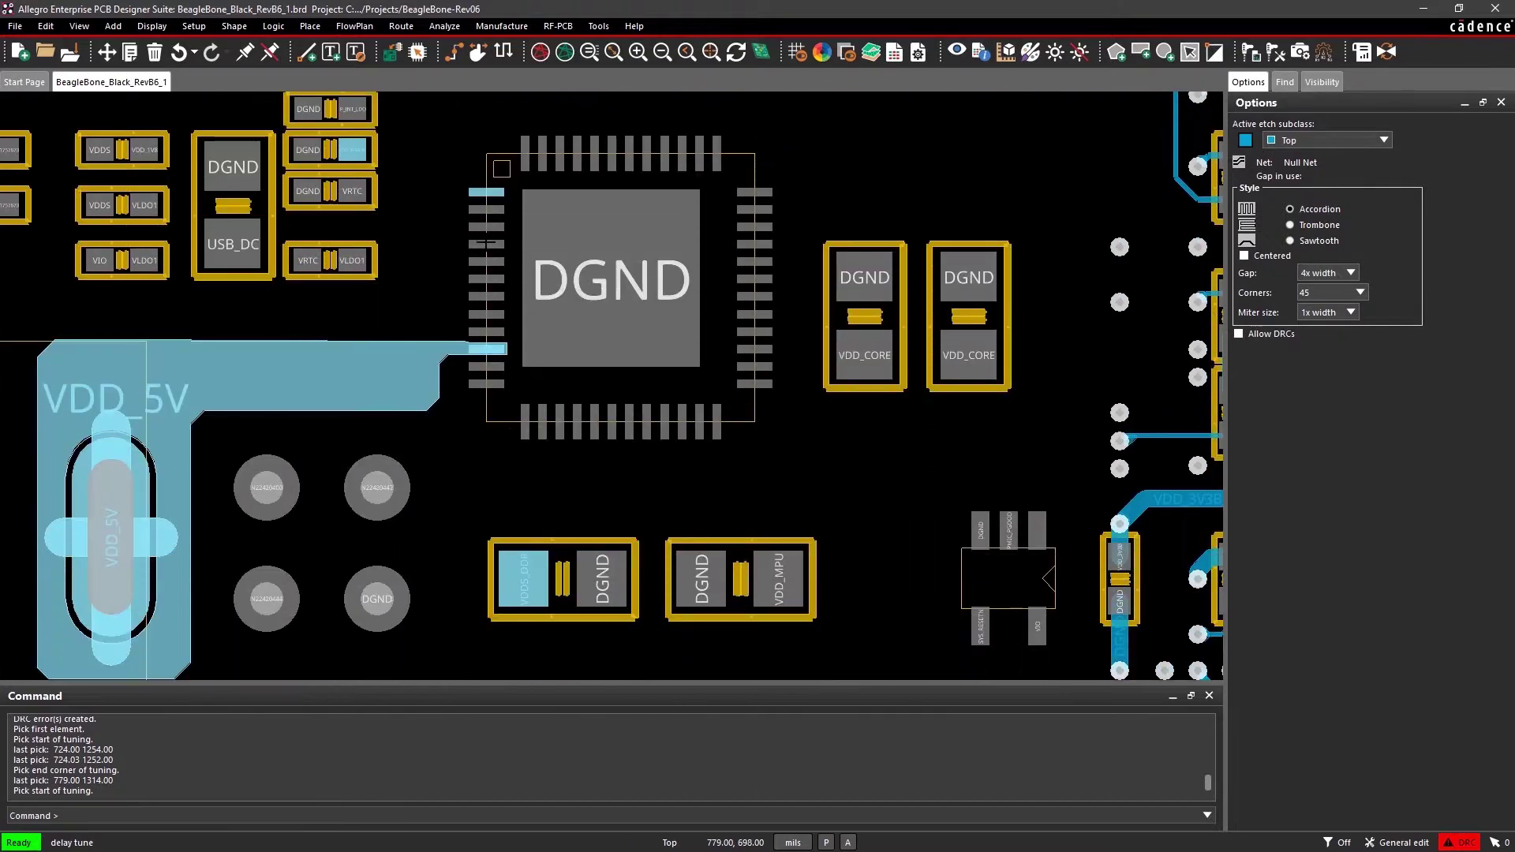
key(Down)
click(1115, 52)
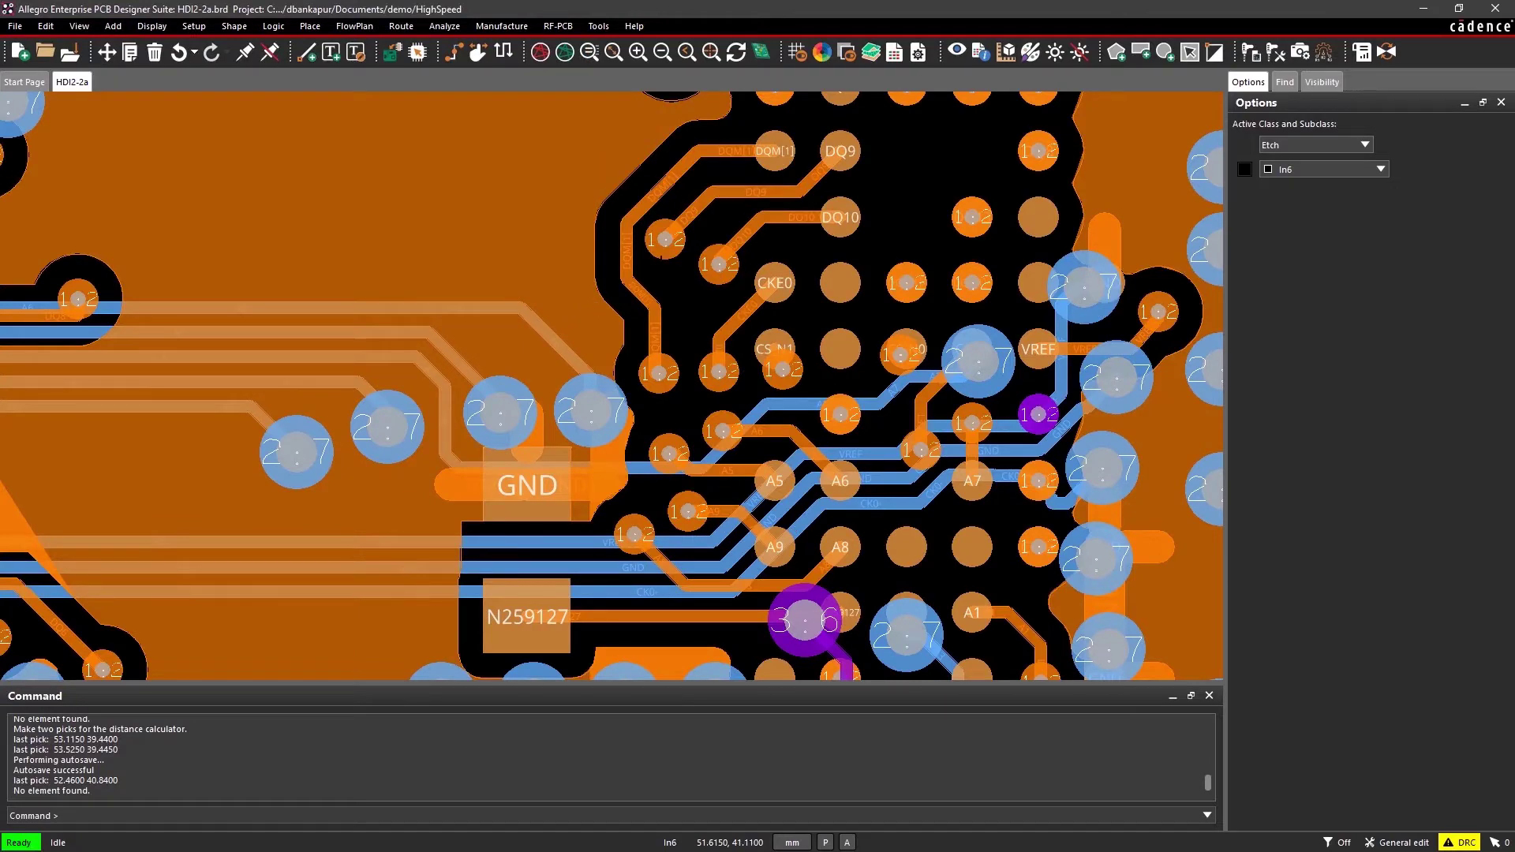
- Measure the distance between the two adjacent unlabelled U21 pins between A8 and the neighbouring 1:2 via
click(1002, 55)
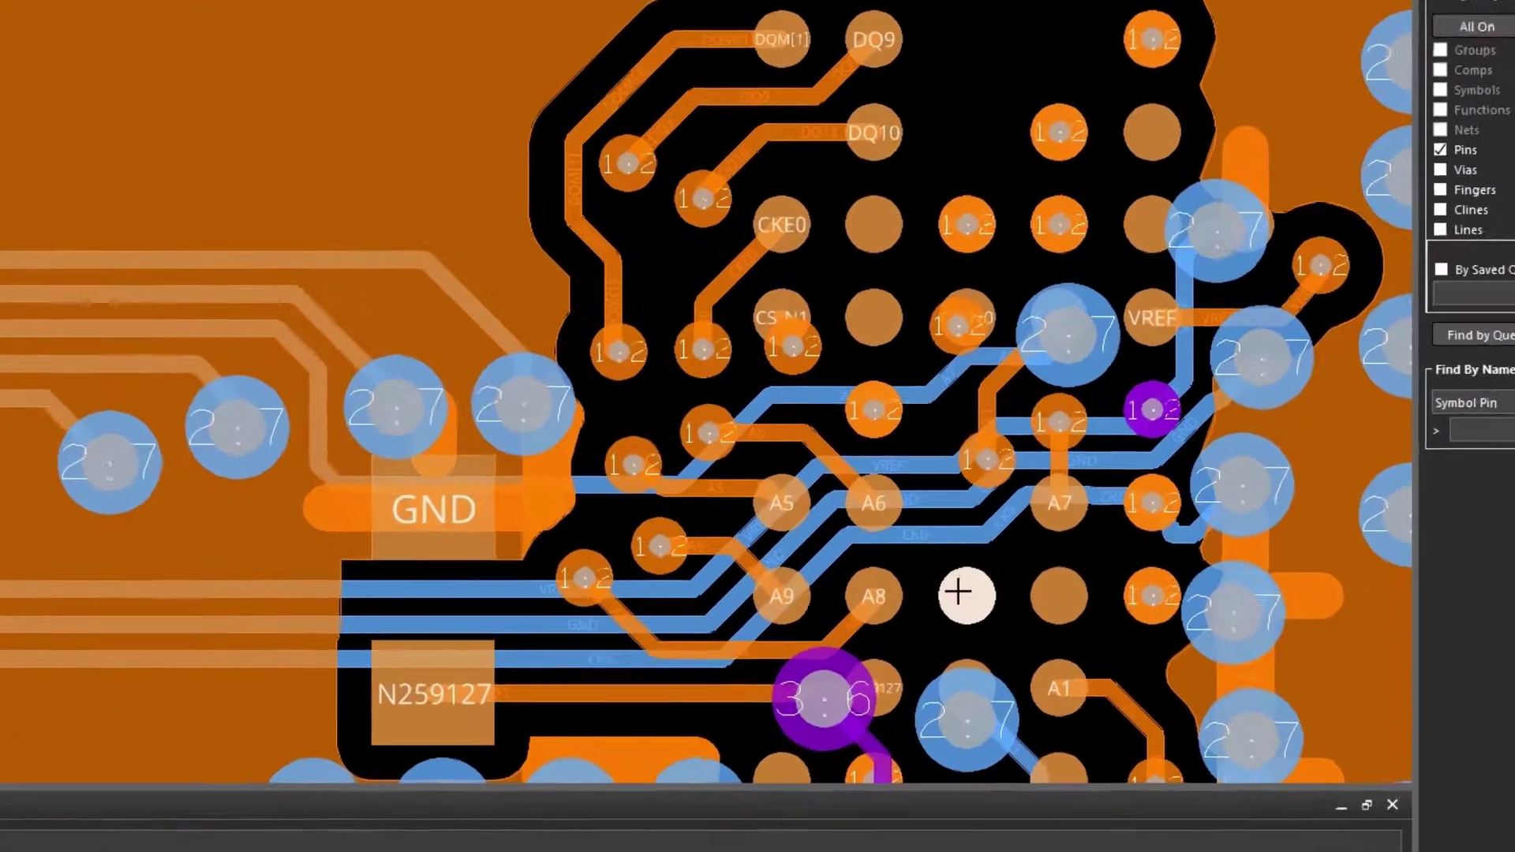
click(911, 546)
click(1126, 629)
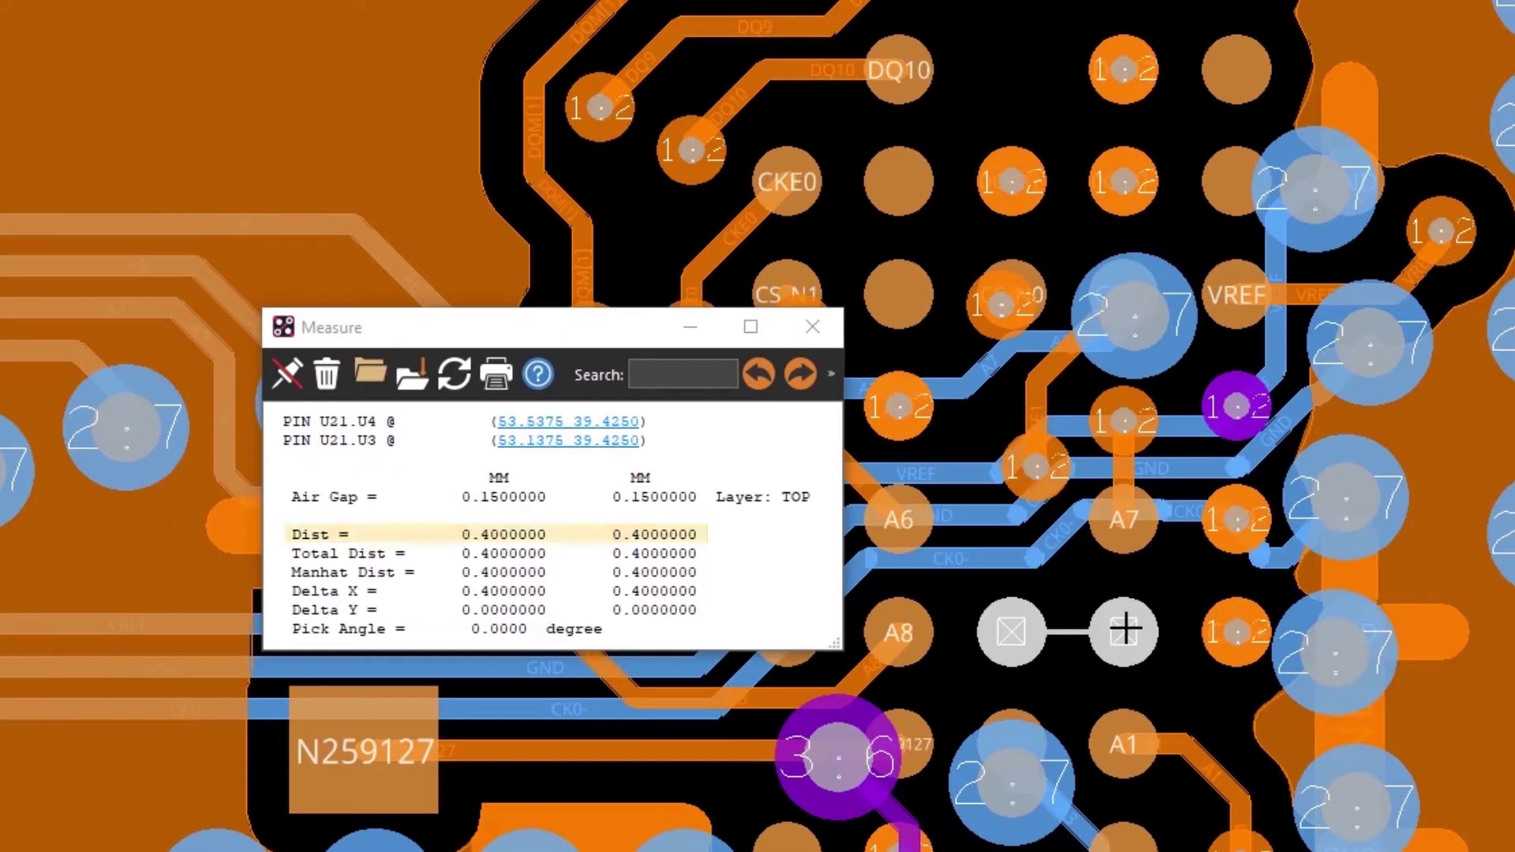
click(812, 327)
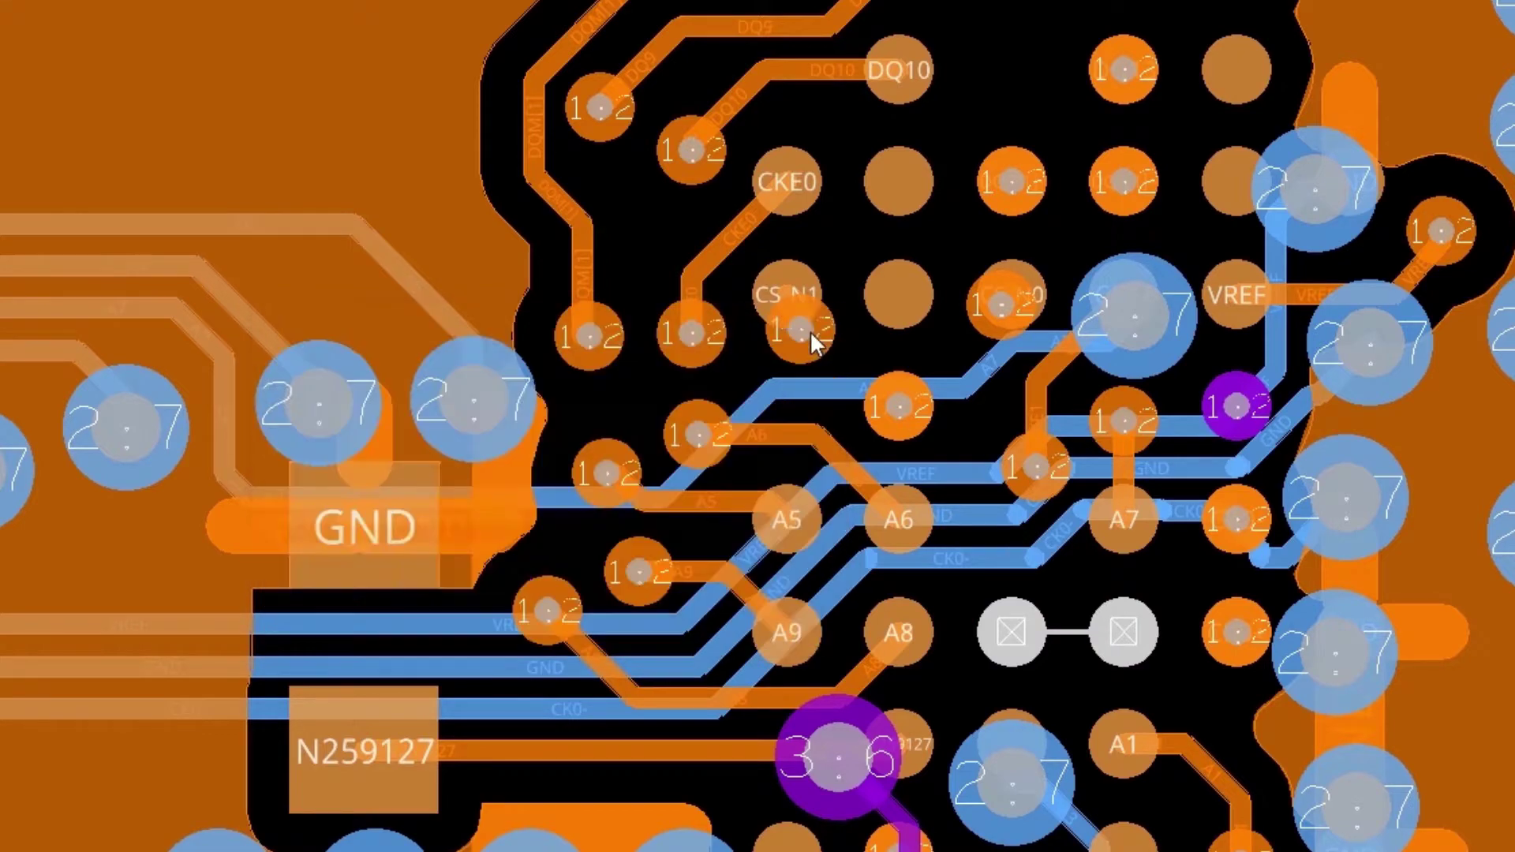
- Show the net of the purple 3:6 via by itself in the 3D Canvas and inspect its via structure
scroll(812, 331, down, 5)
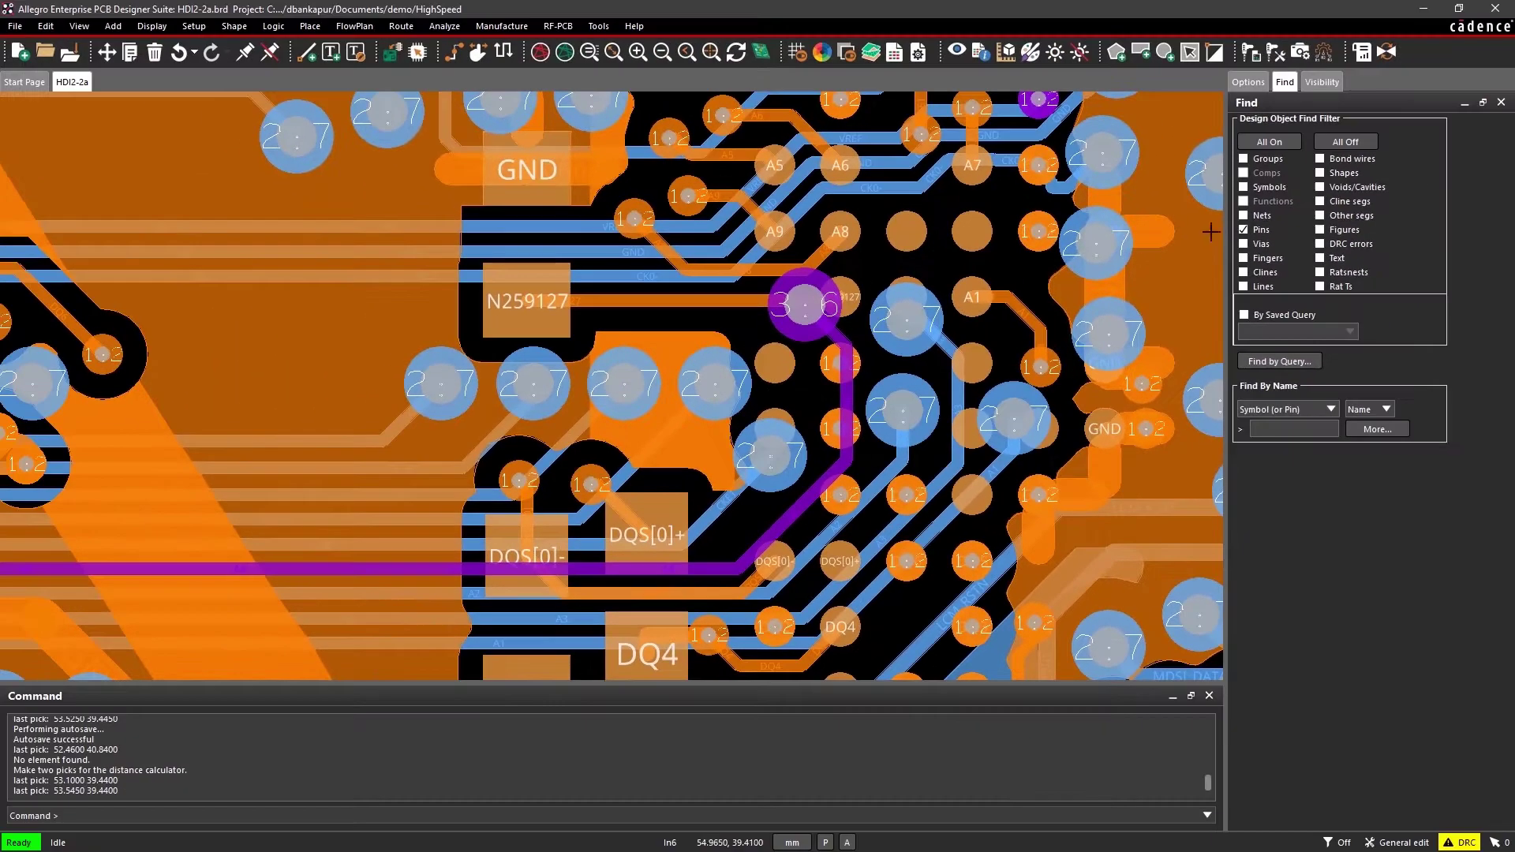
right_click(812, 298)
click(866, 518)
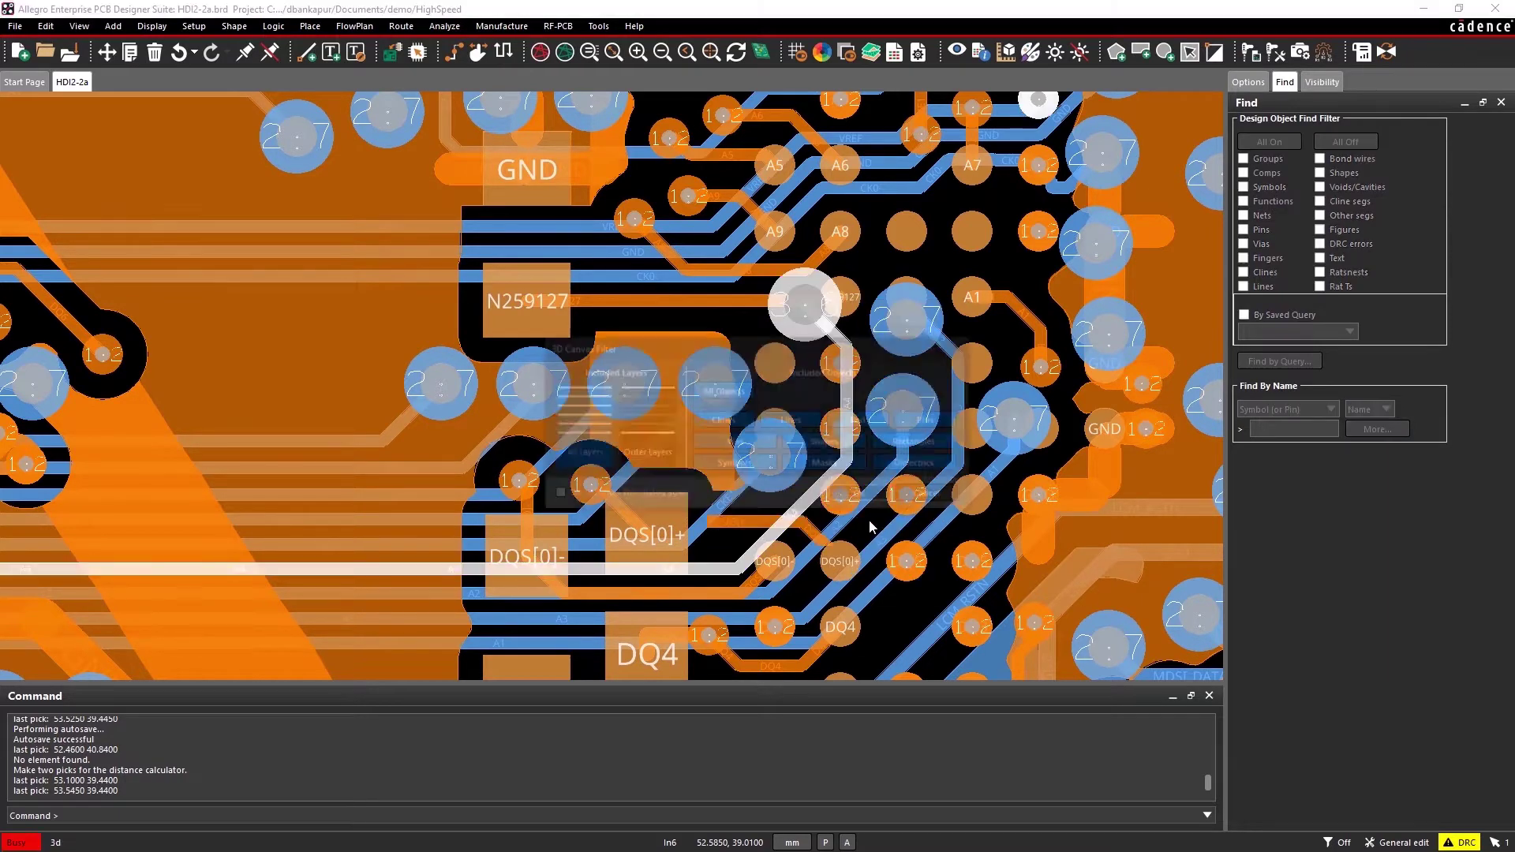
click(838, 494)
click(868, 520)
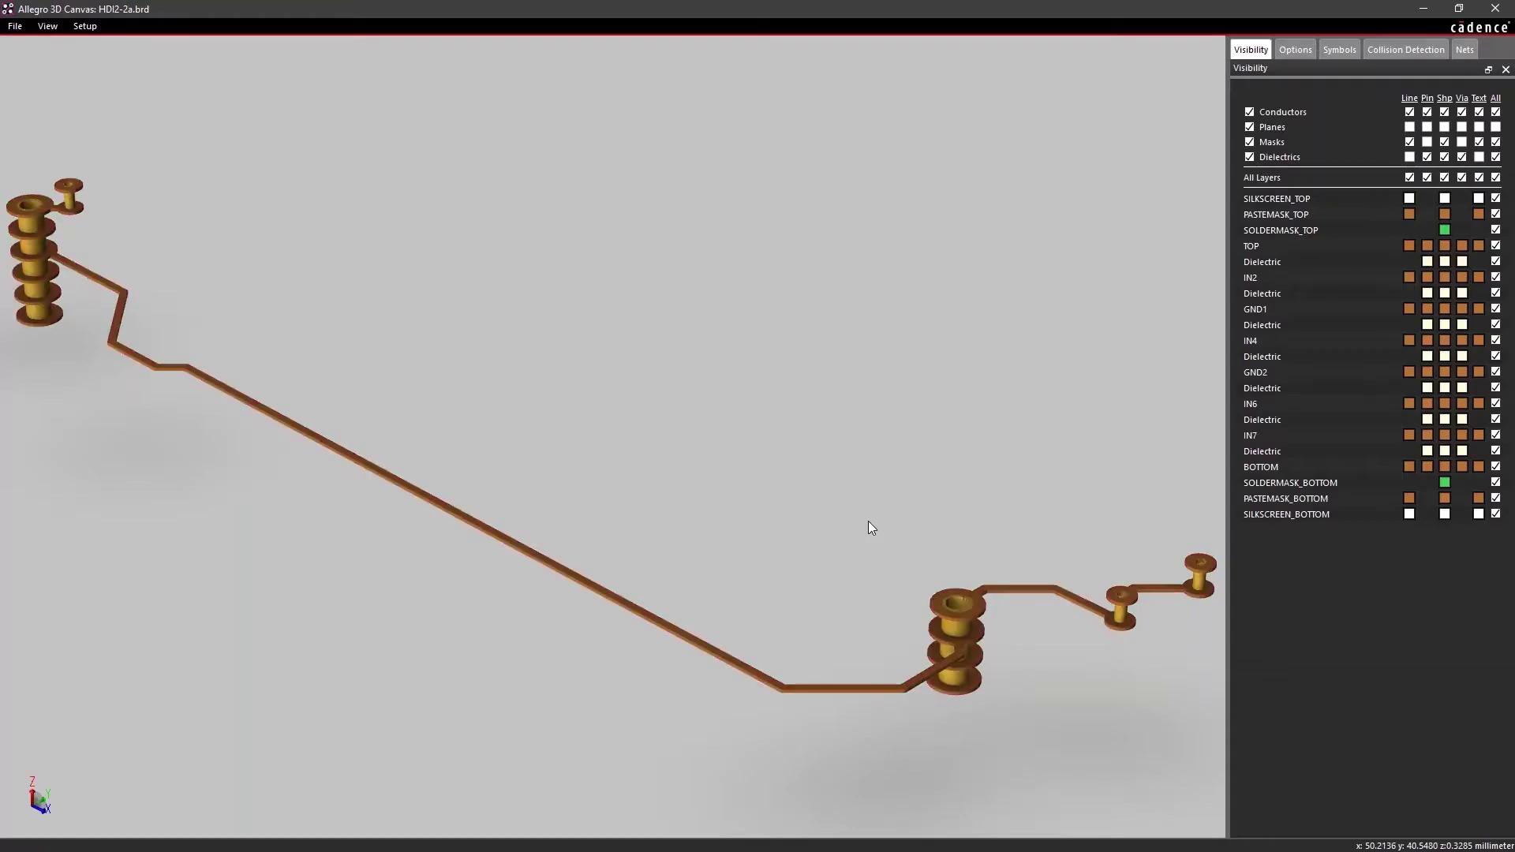
shift+middle_drag(868, 520, 867, 511)
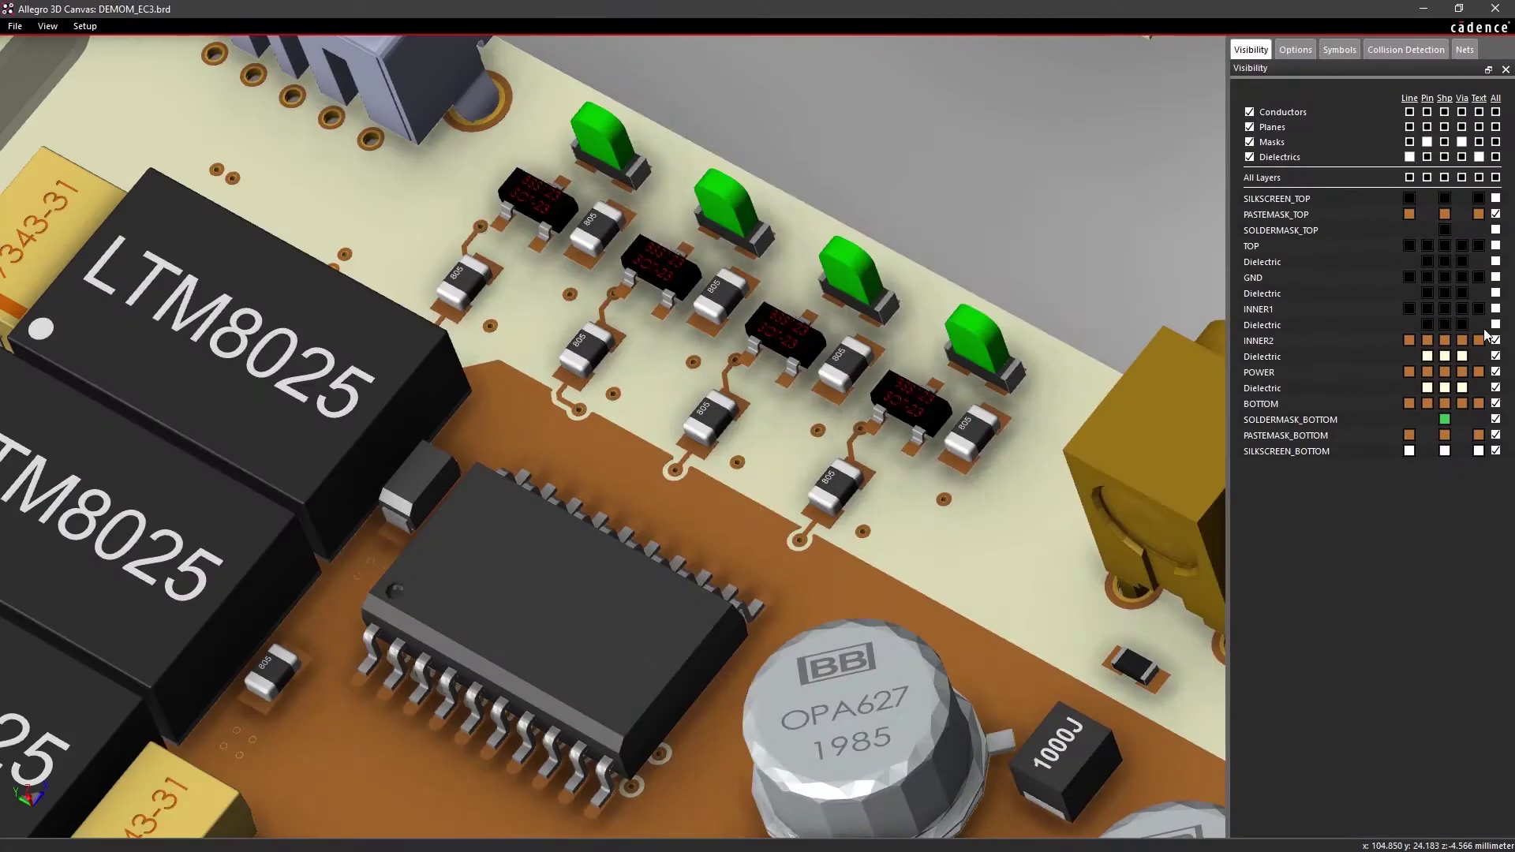
- Show the INNER1 and GND layers and the dielectric layers between INNER2 and TOP in the 3D view of the board
click(1496, 325)
click(1495, 310)
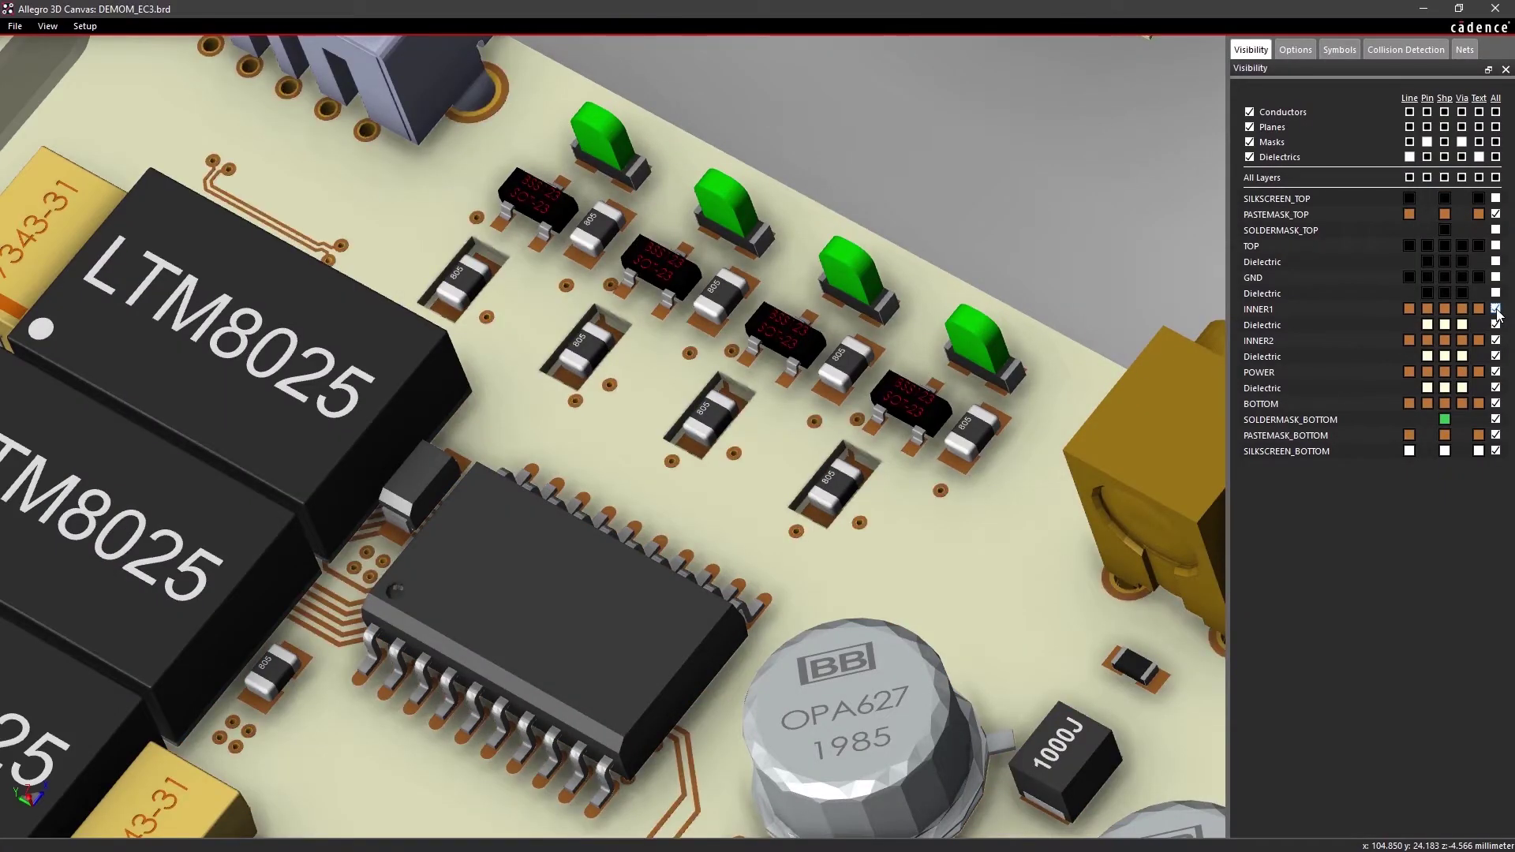
click(1495, 294)
click(1495, 277)
click(1495, 262)
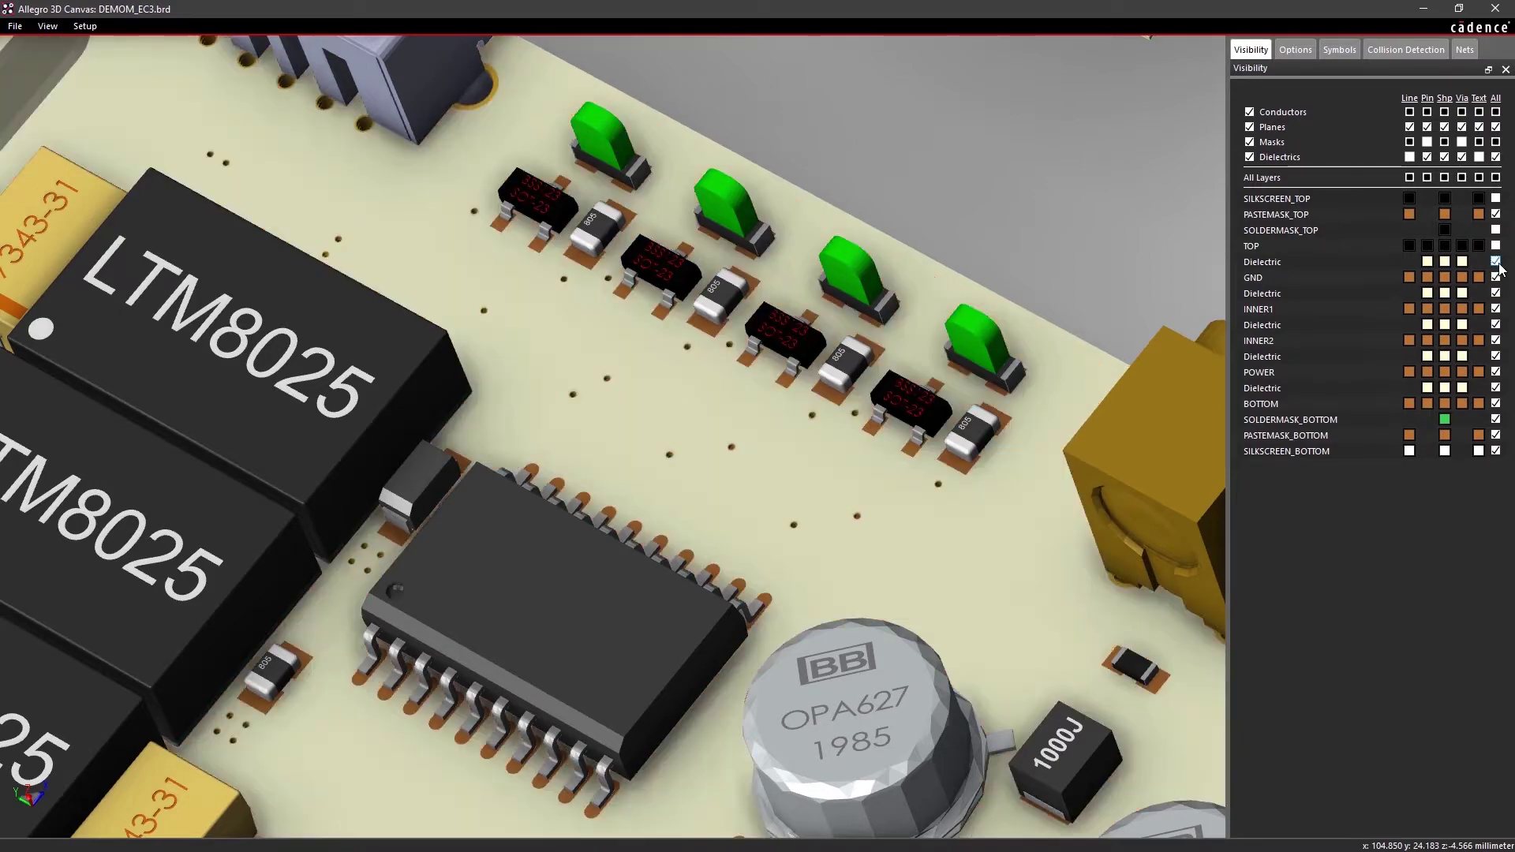
- Show the TOP, SOLDERMASK_TOP and SILKSCREEN_TOP layers in the 3D view of the board
click(1495, 246)
click(1495, 231)
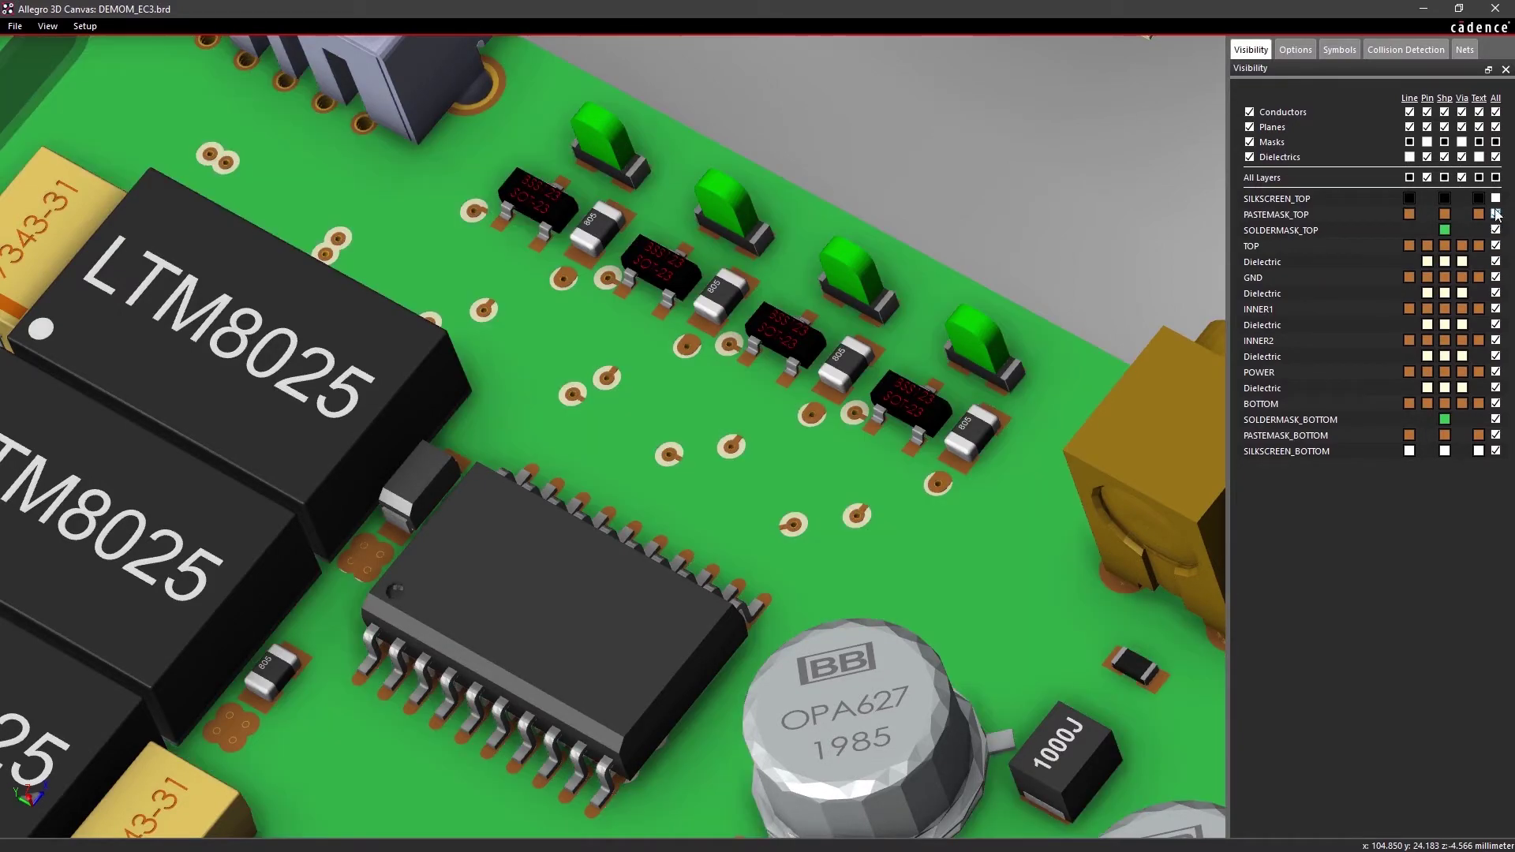
click(1495, 214)
click(1495, 199)
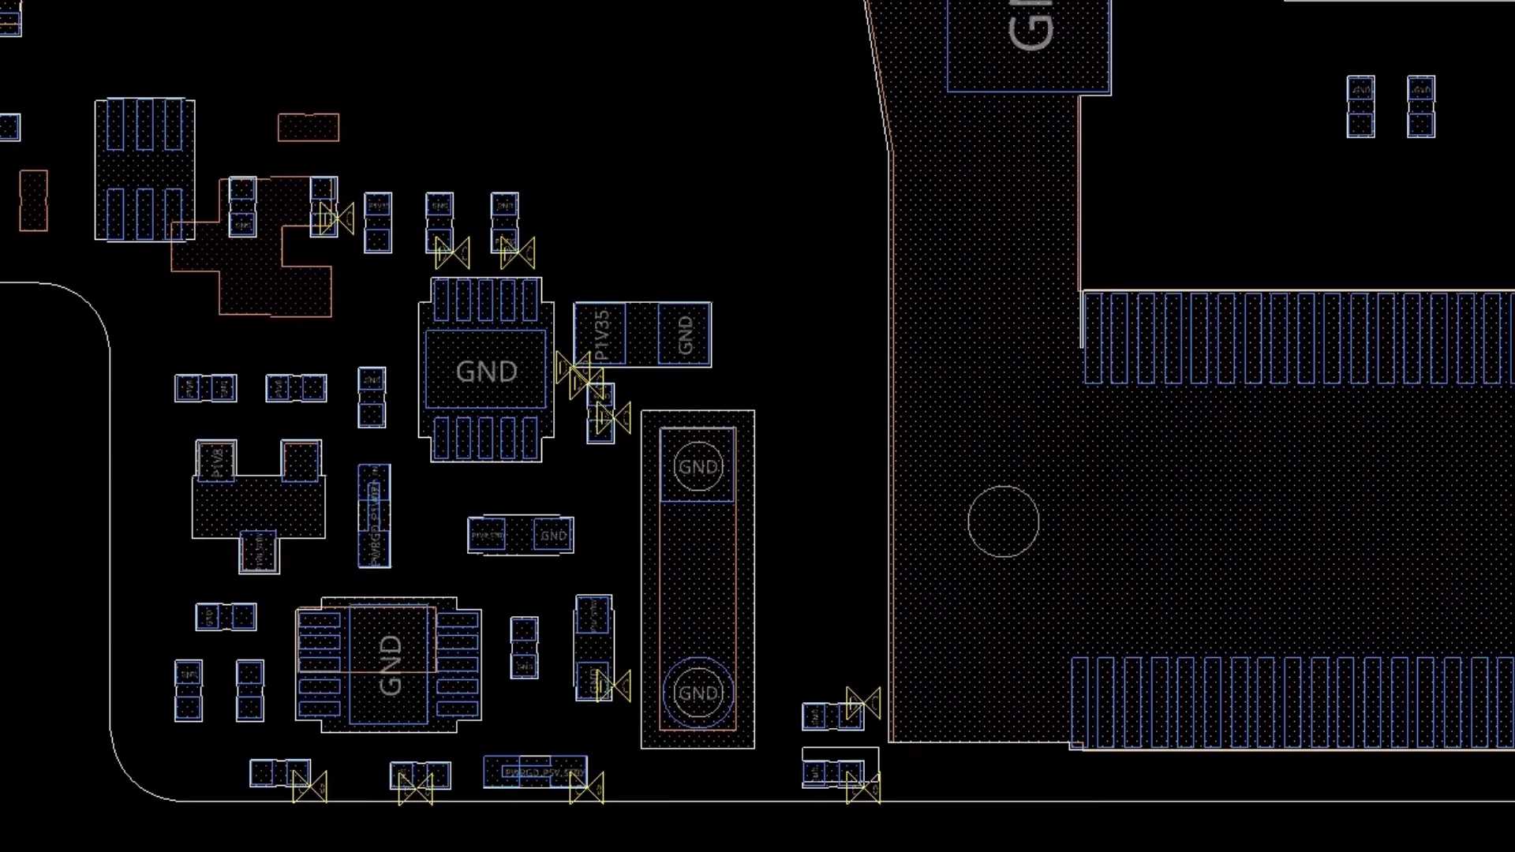
- Window-select the power-circuit components around the GND packages and move the group slightly upward
drag(803, 747, 167, 129)
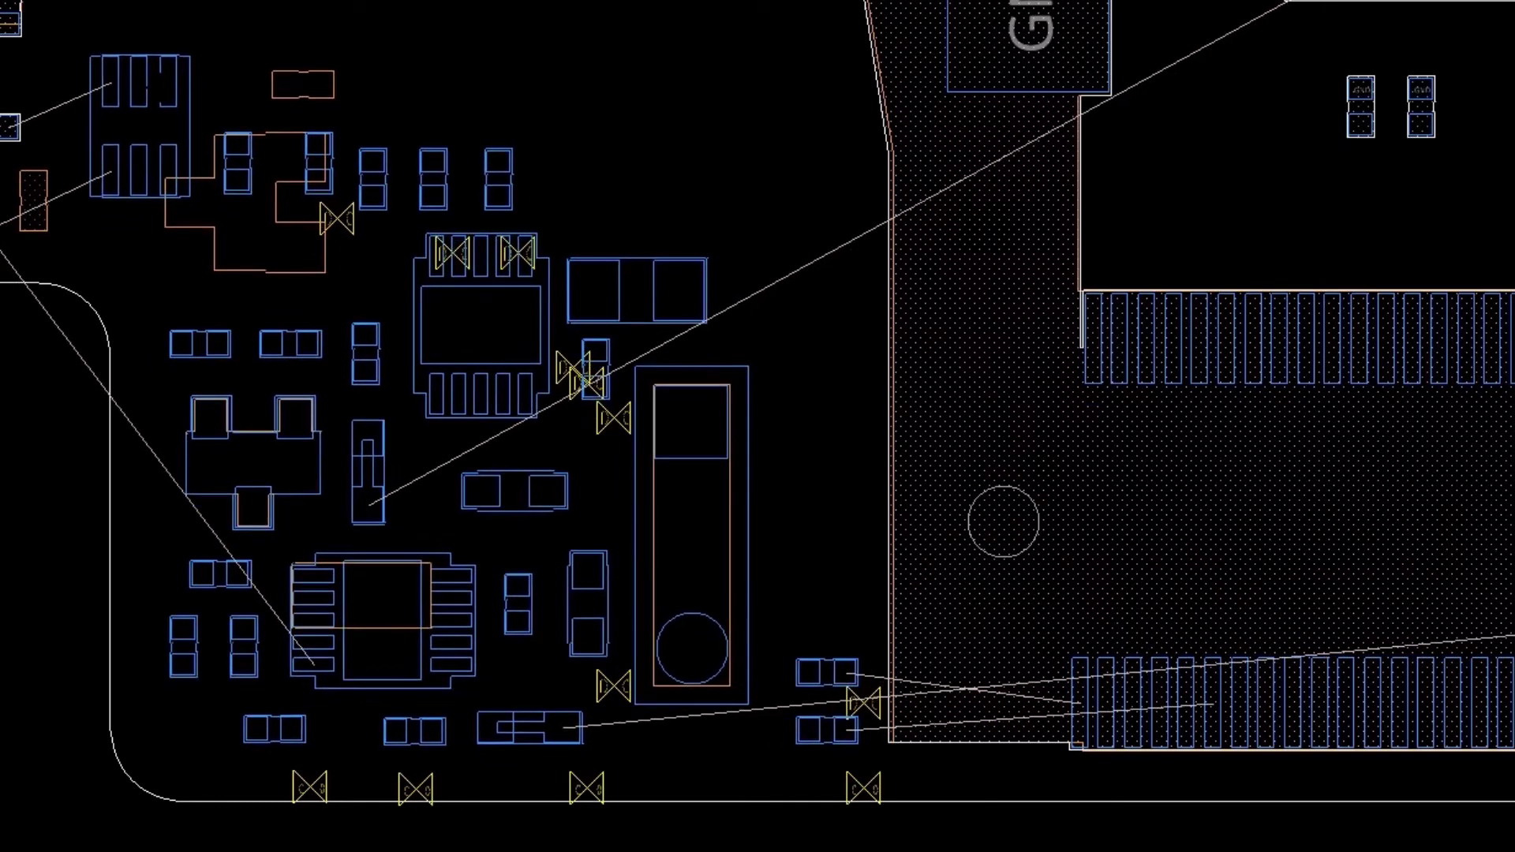
click(161, 85)
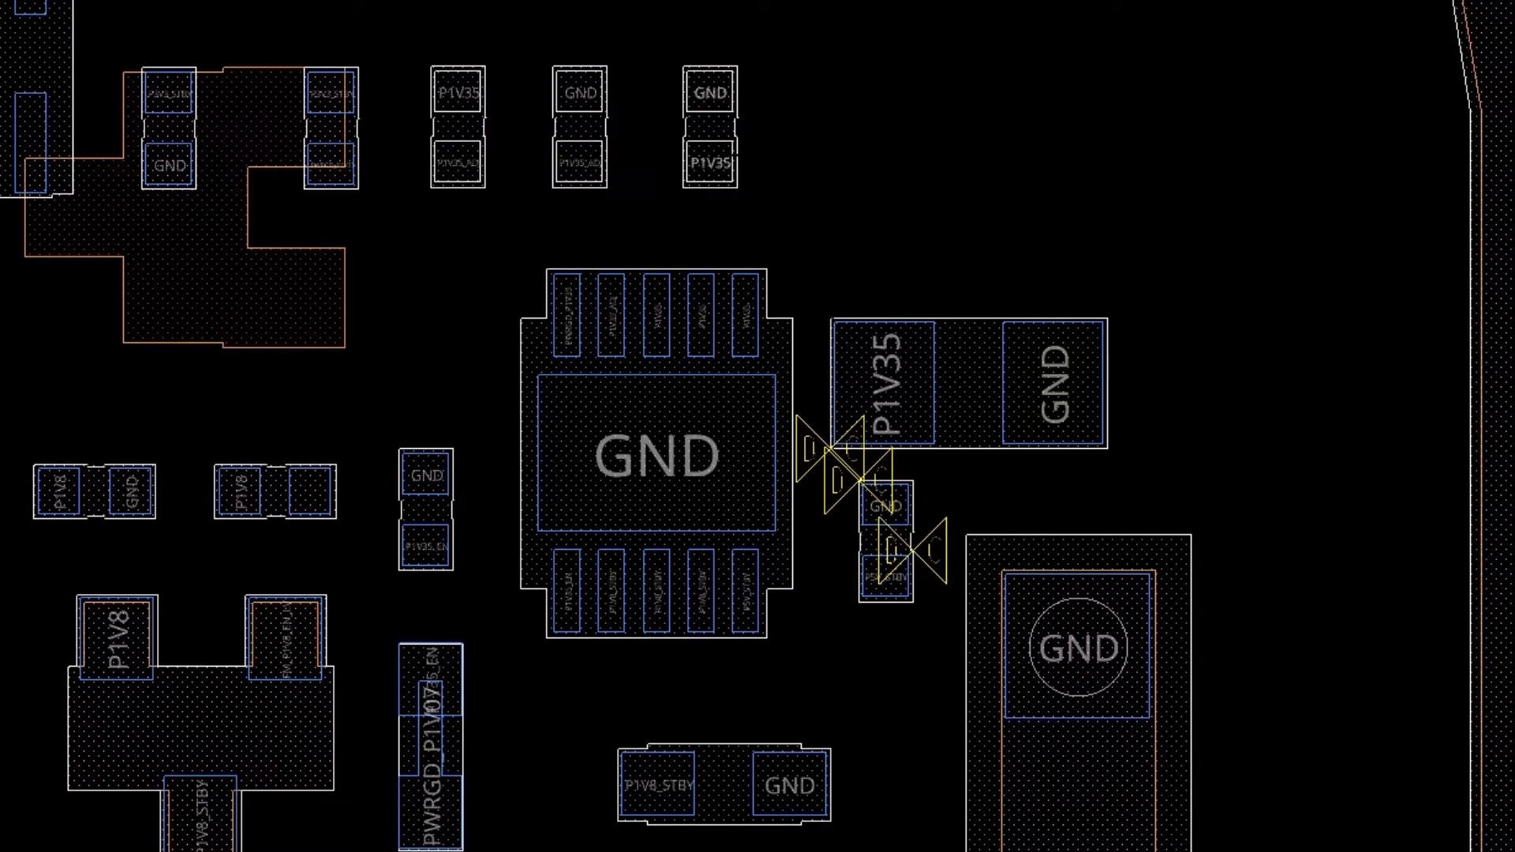
drag(1228, 247, 991, 612)
drag(1078, 647, 1098, 618)
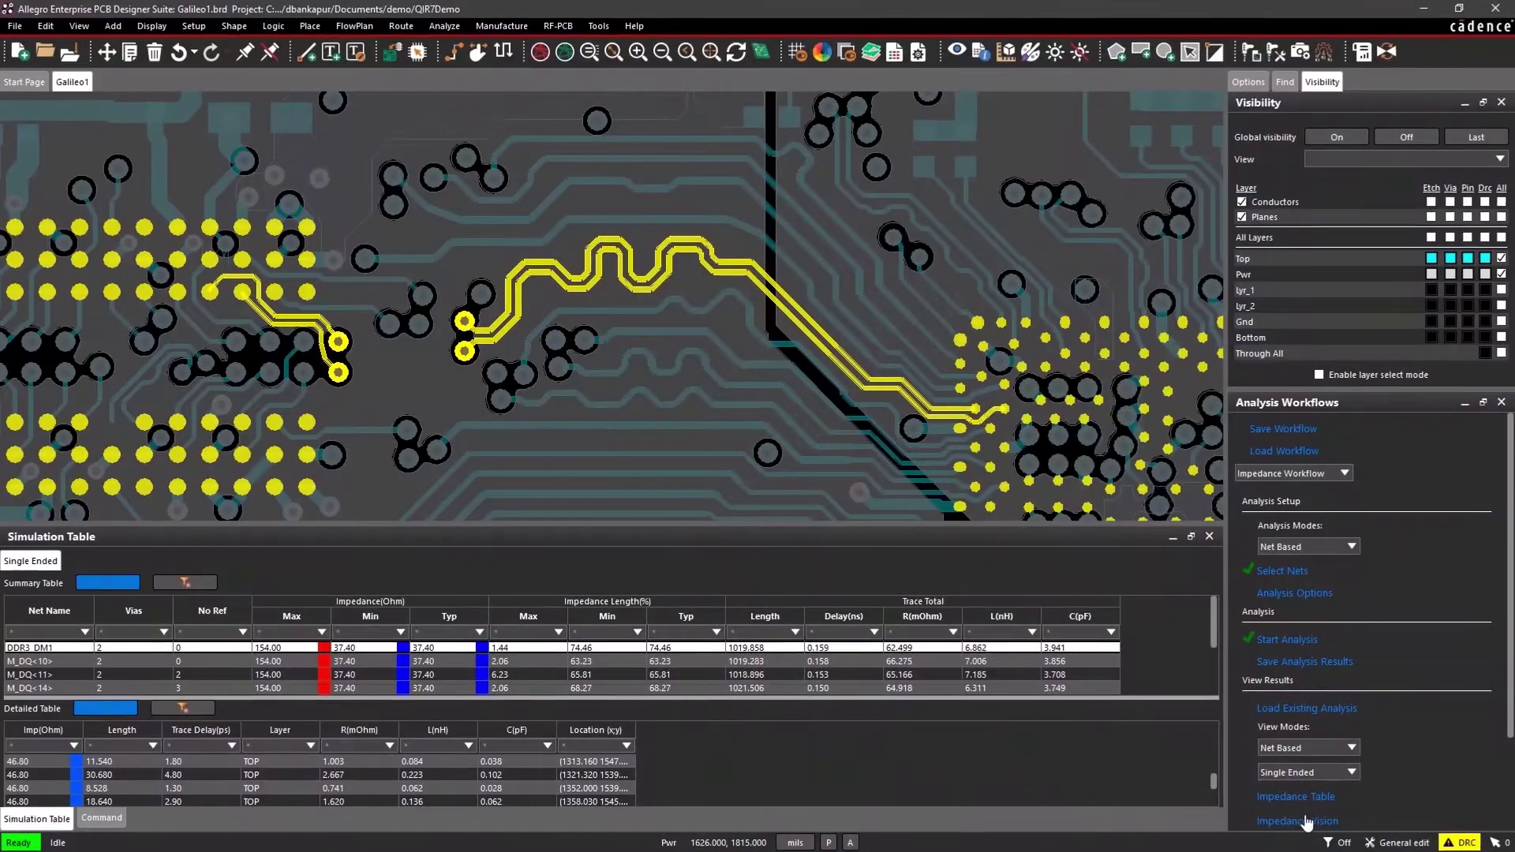
- Display the Impedance Vision overlay, and switch to the Return Path Workflow to display the Return Path Vision of net M_DQS_N<1> on layer GND
click(1306, 823)
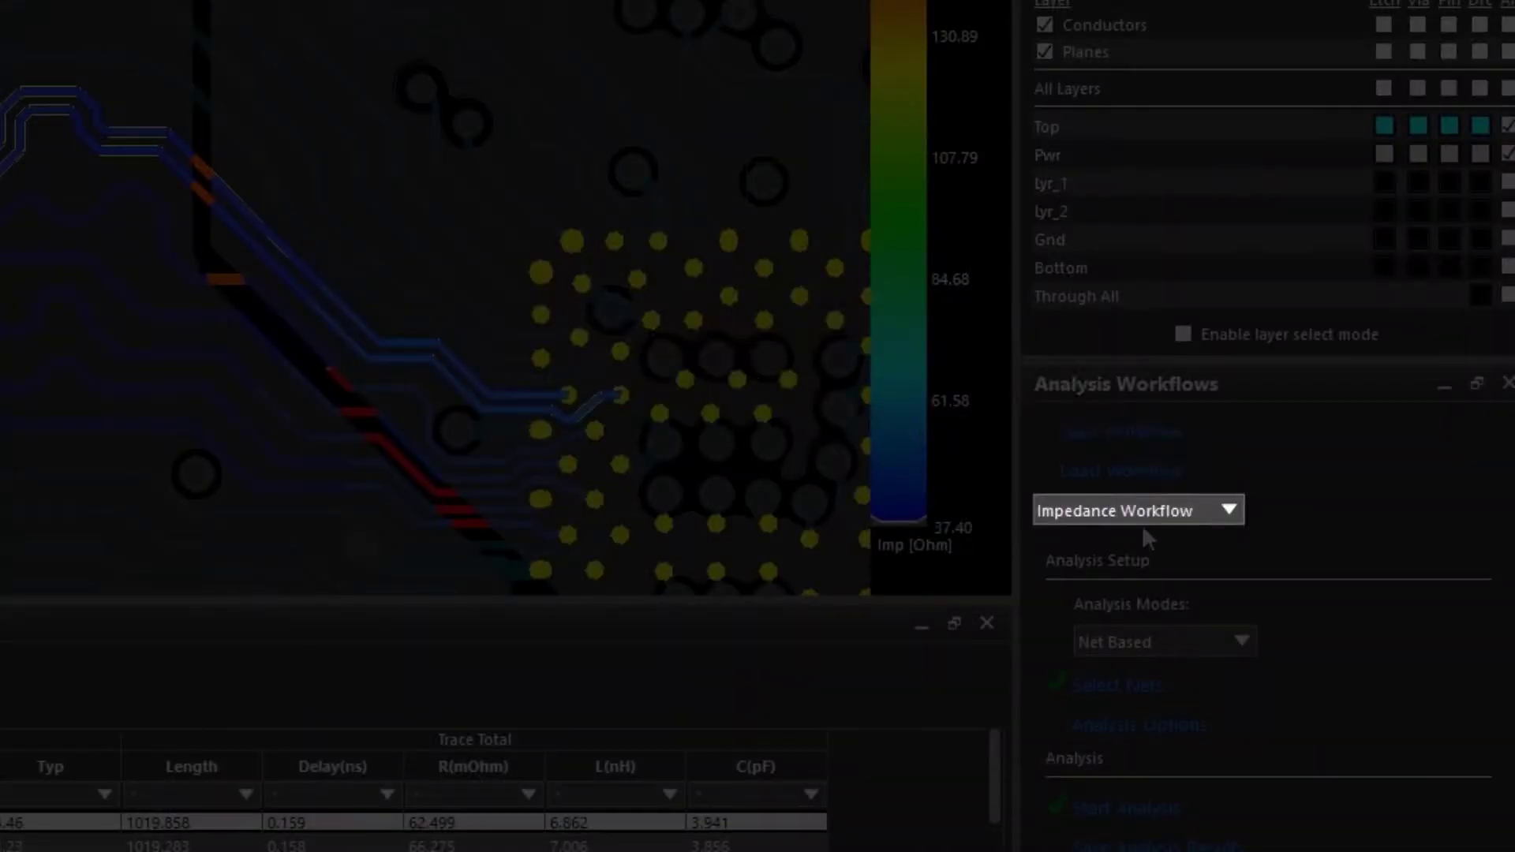
click(1297, 472)
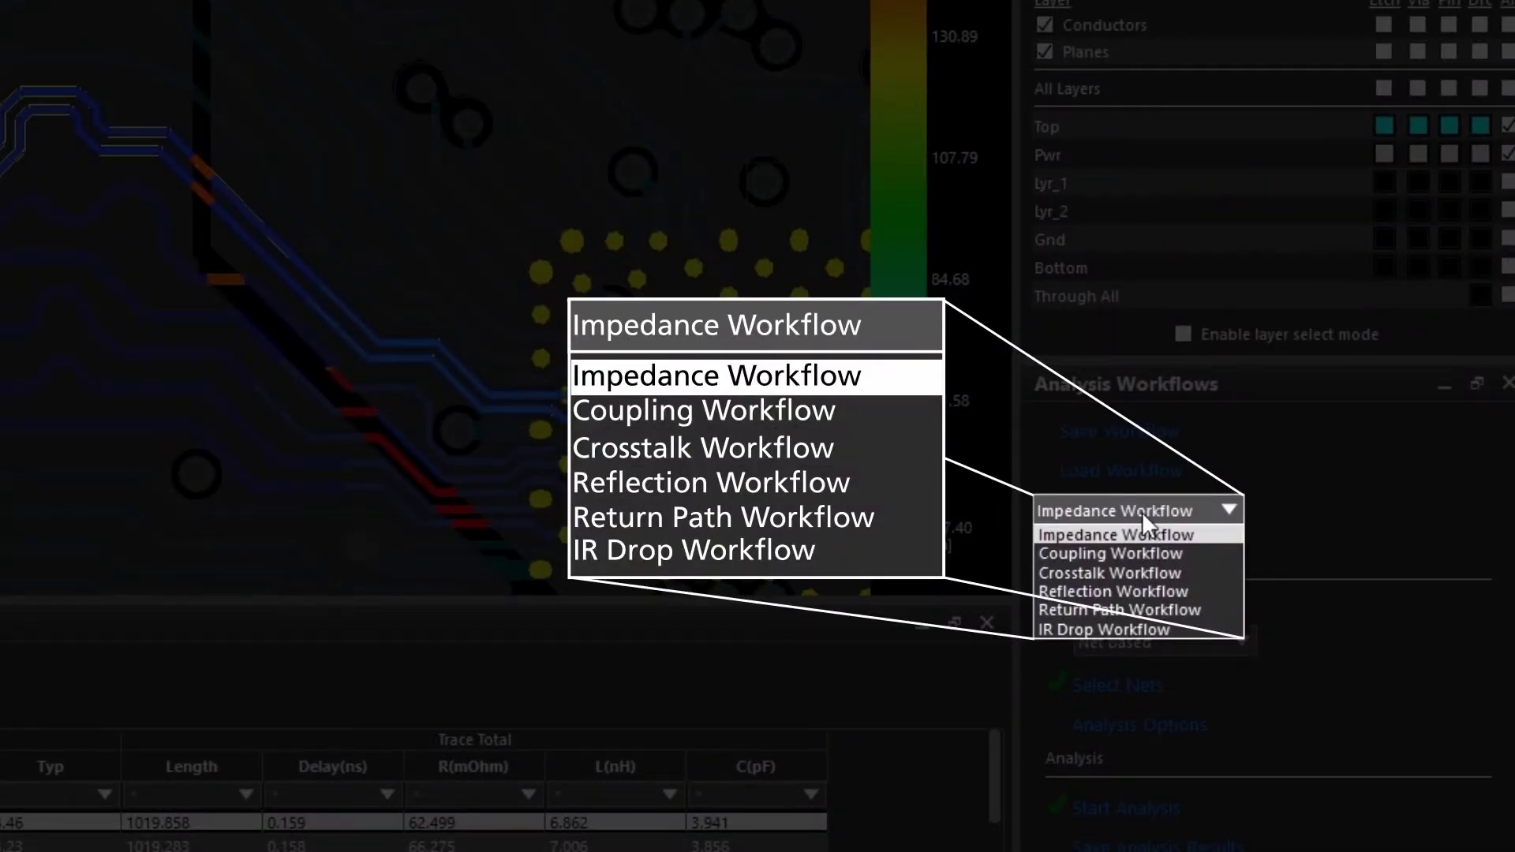
click(1181, 609)
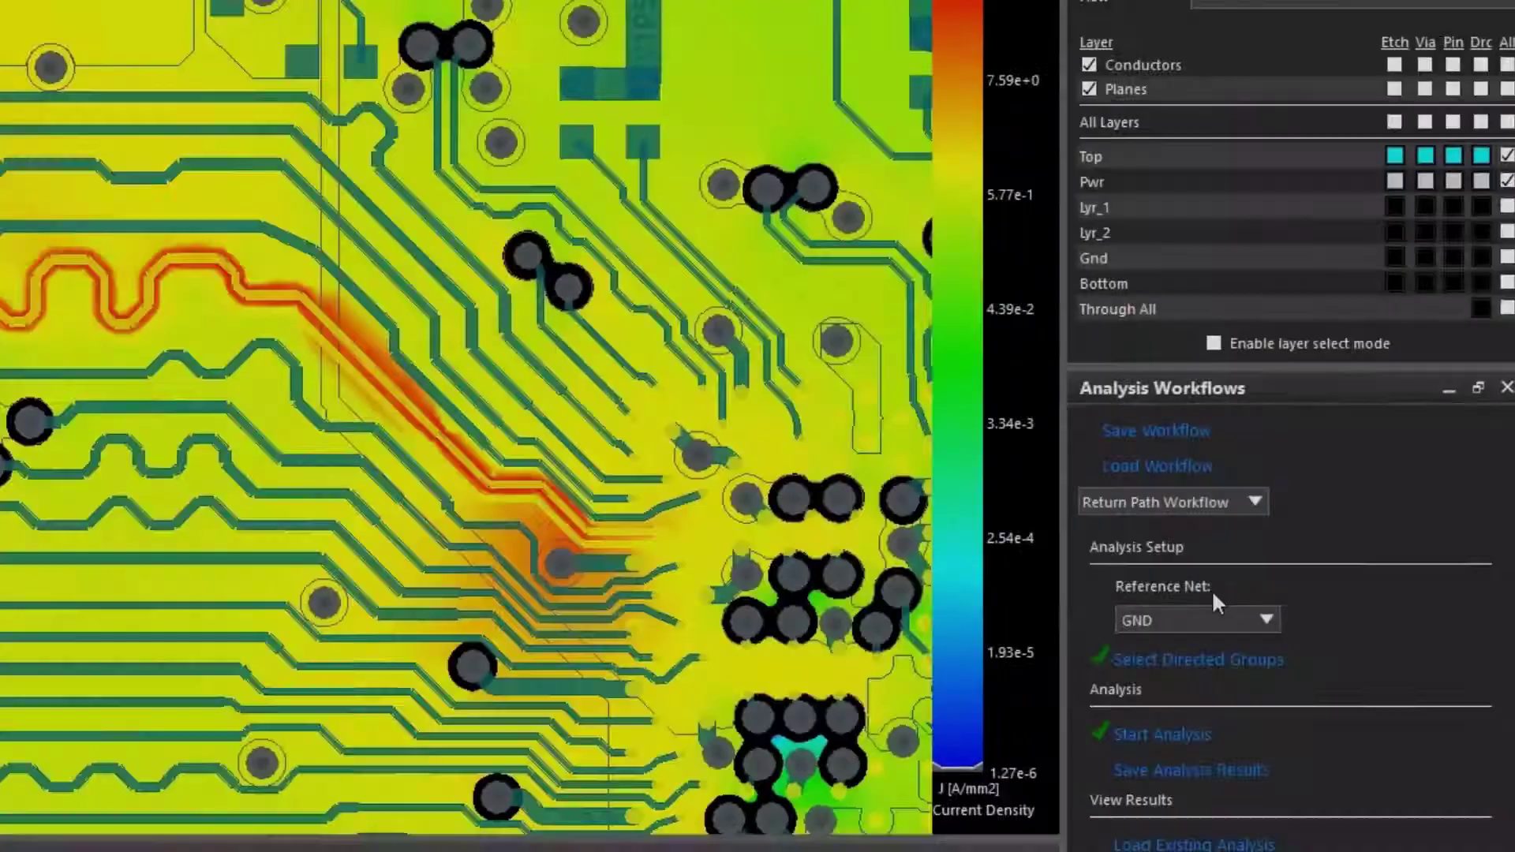
click(1310, 731)
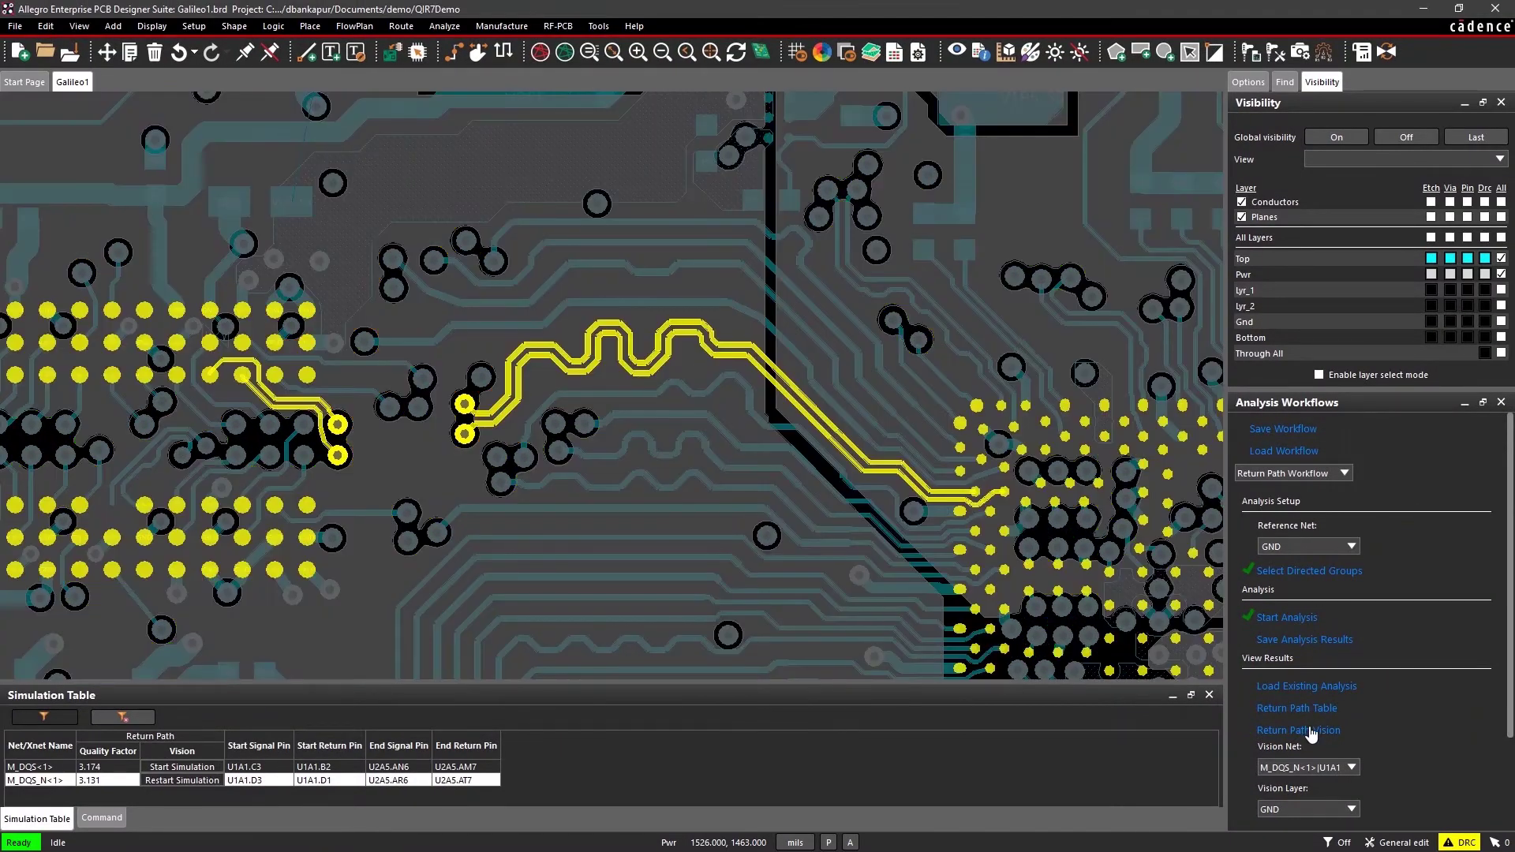
- Draw a closed dynamic copper shape on the Pwr etch layer around the highlighted differential pair, assigned to net Gnd
click(1116, 52)
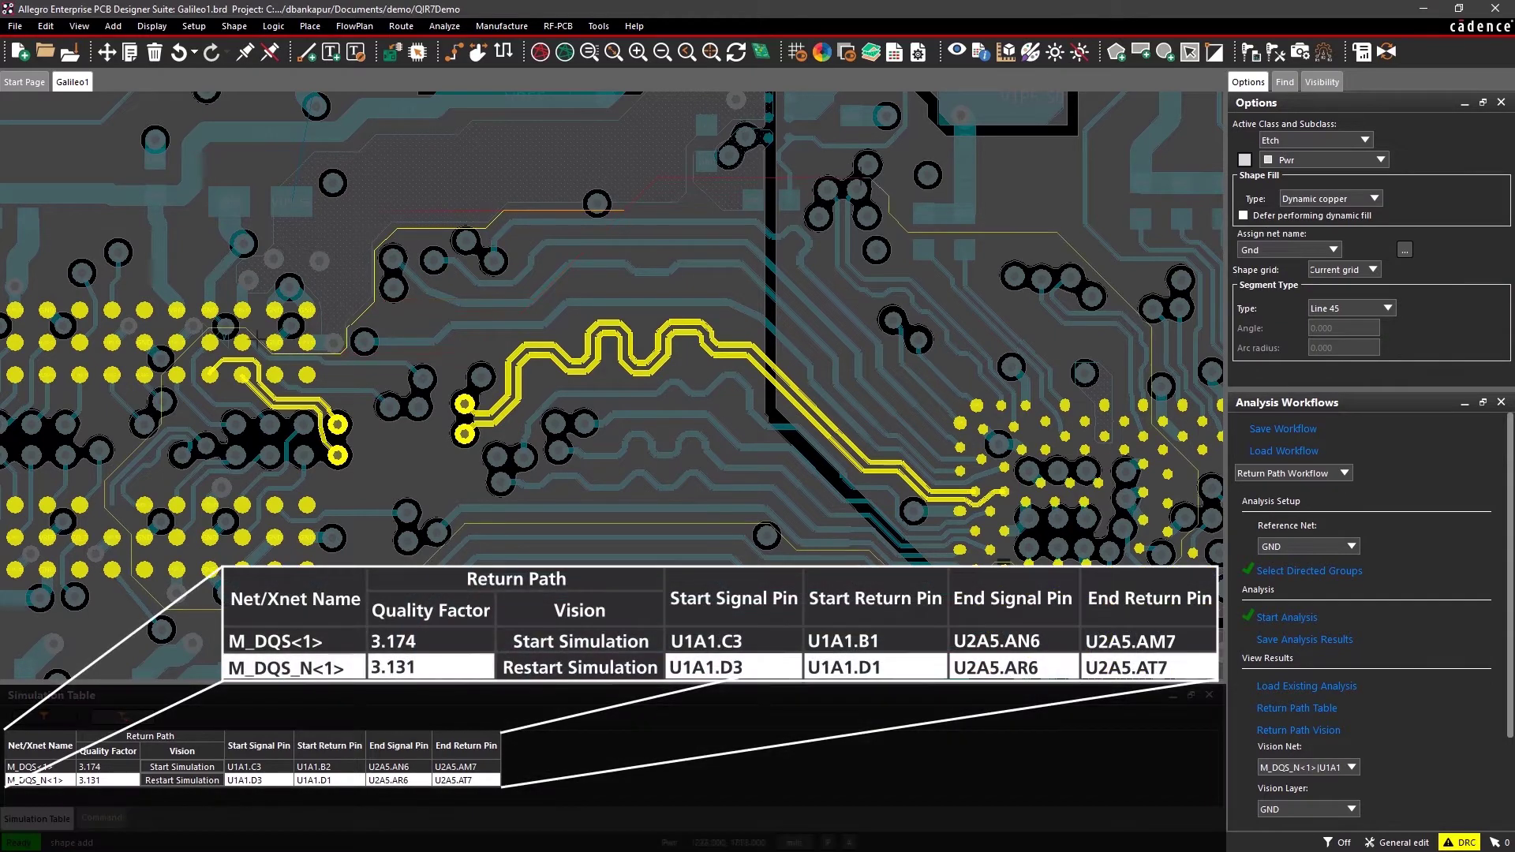
click(624, 211)
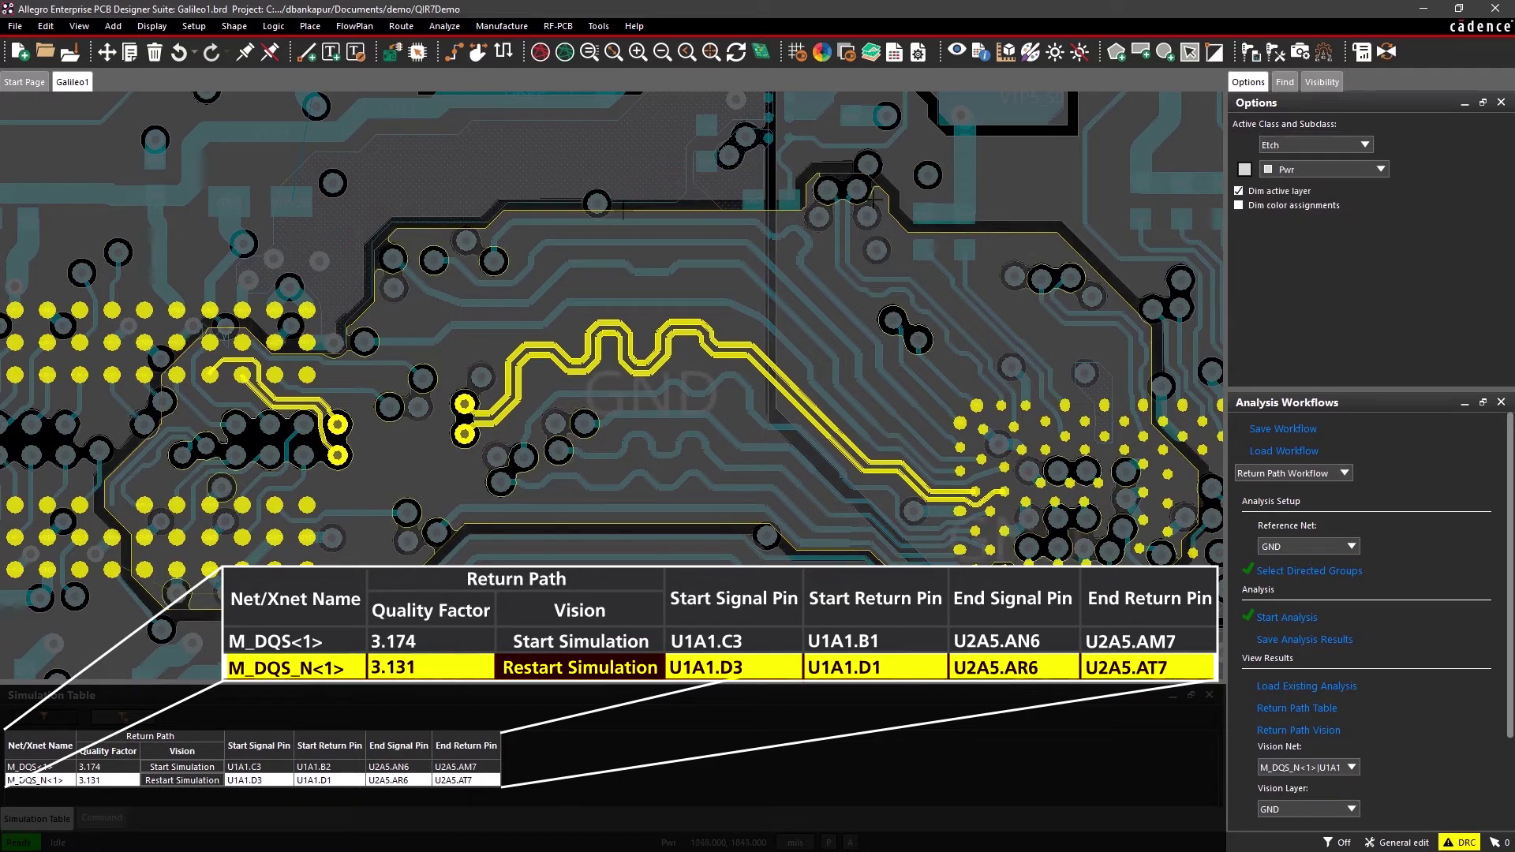
- Hide the Pwr layer and rerun the return path analysis
click(1335, 88)
click(1501, 274)
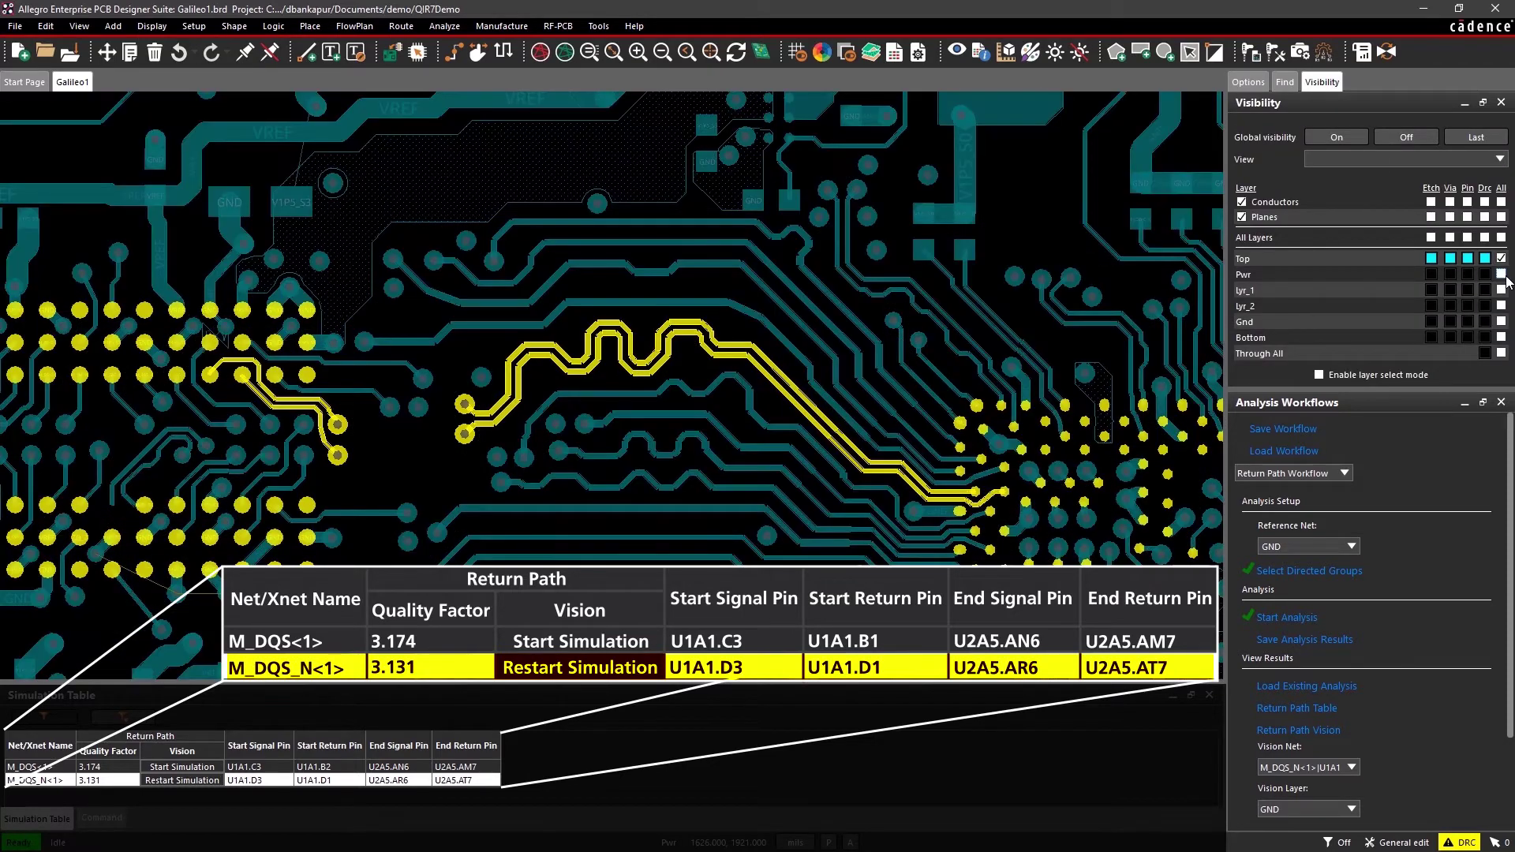
click(1287, 617)
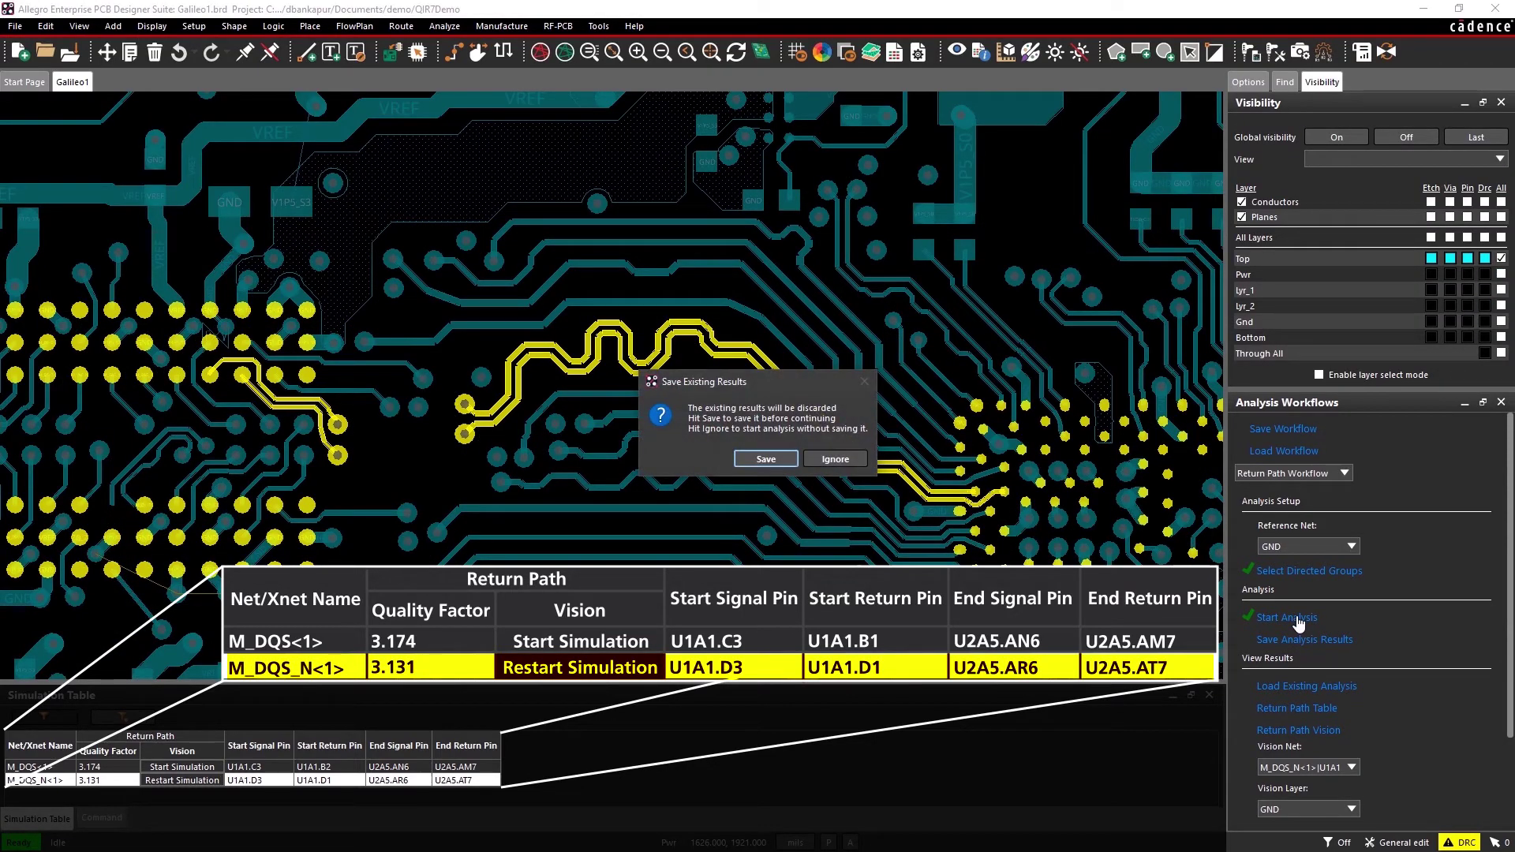
key(Return)
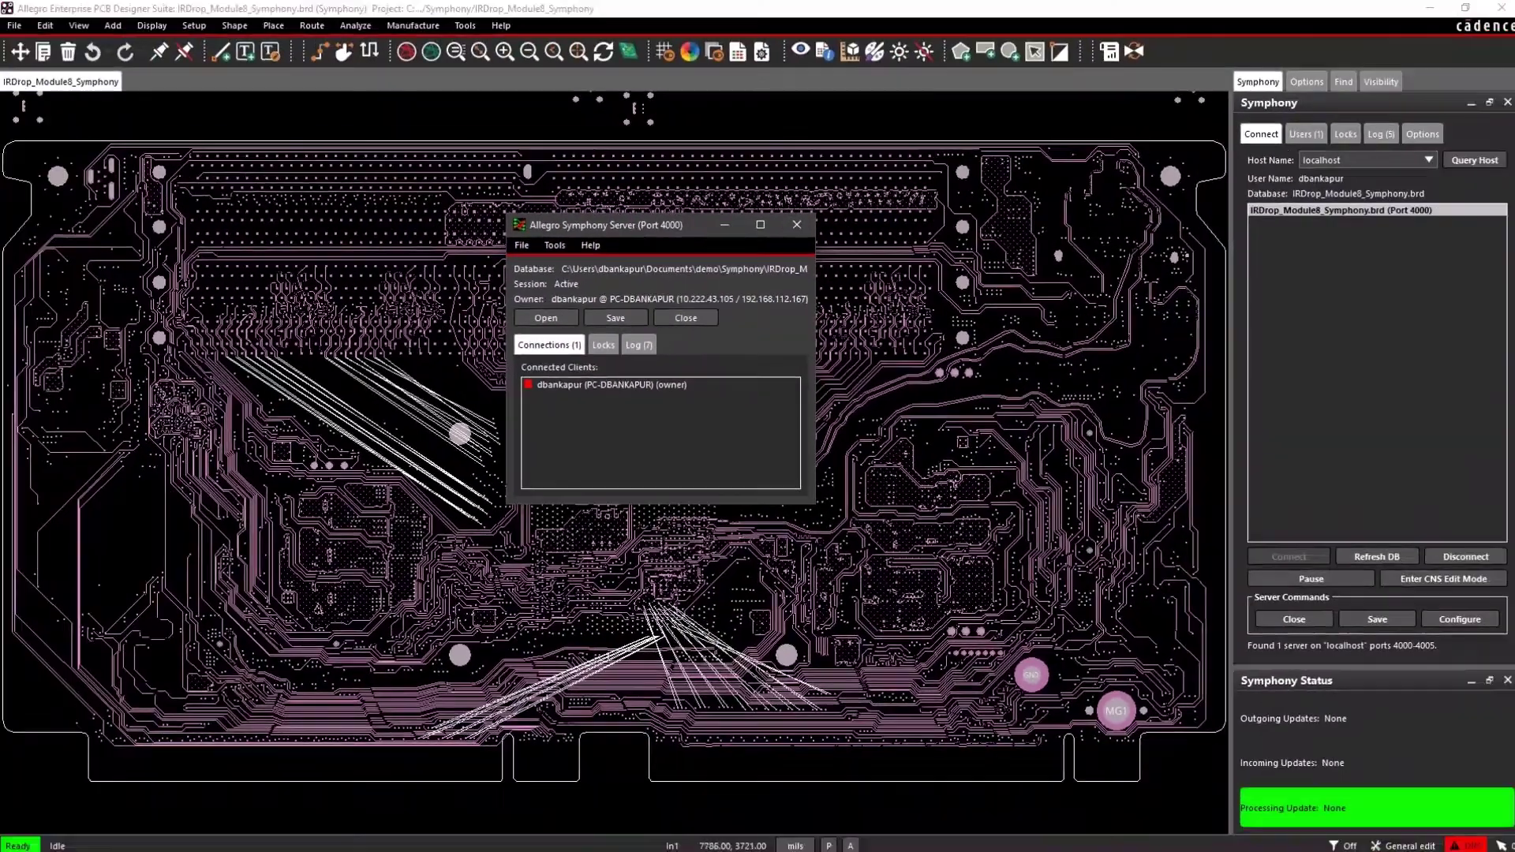
- List the clients connected to the Symphony session and display only one lower inner signal layer of the board
click(1302, 134)
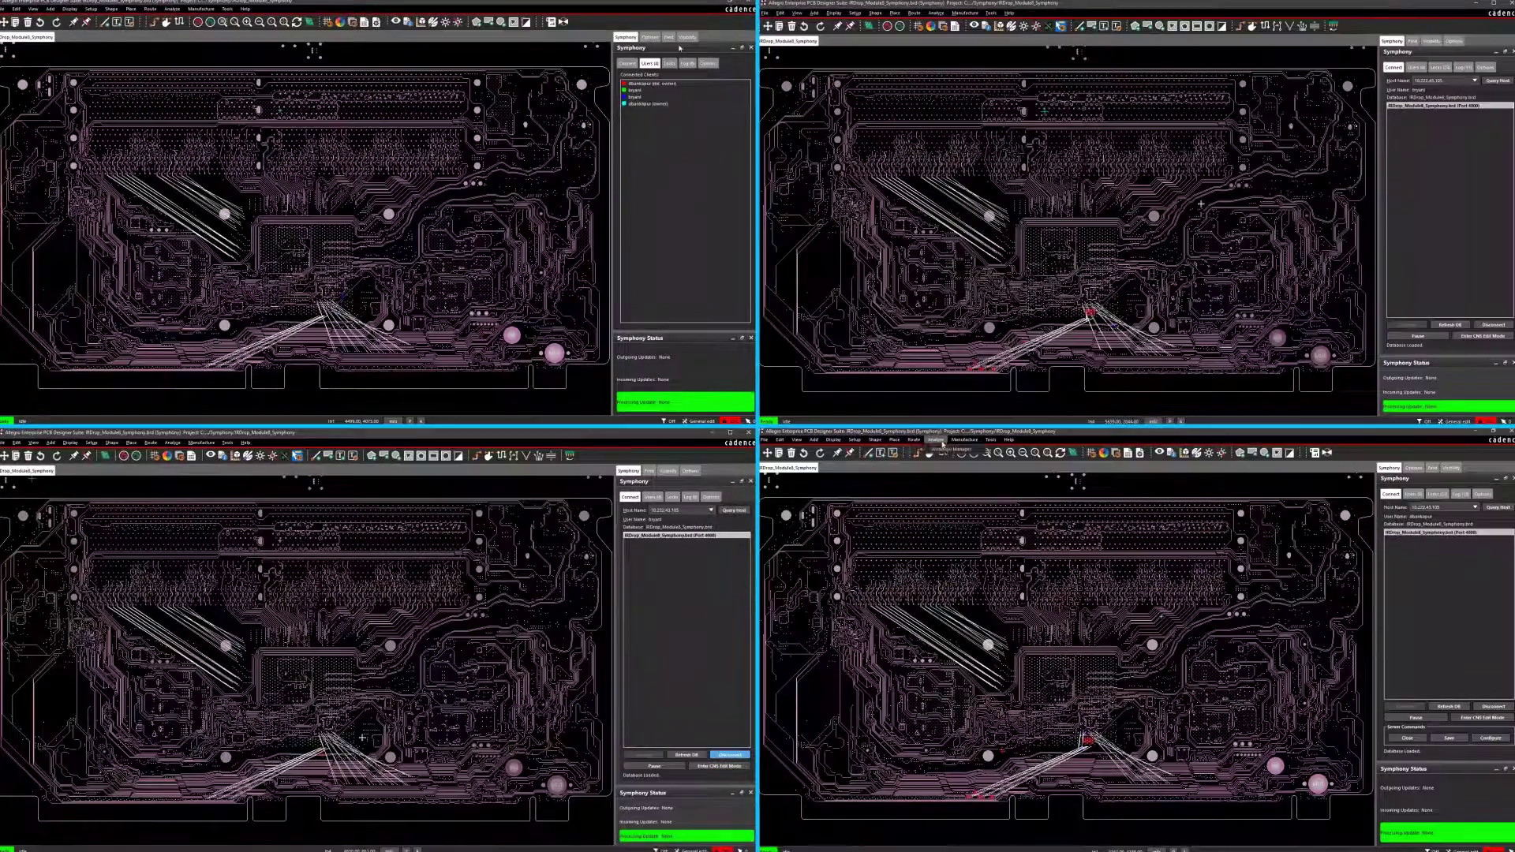
click(1380, 82)
click(1507, 237)
scroll(1162, 186, up, 3)
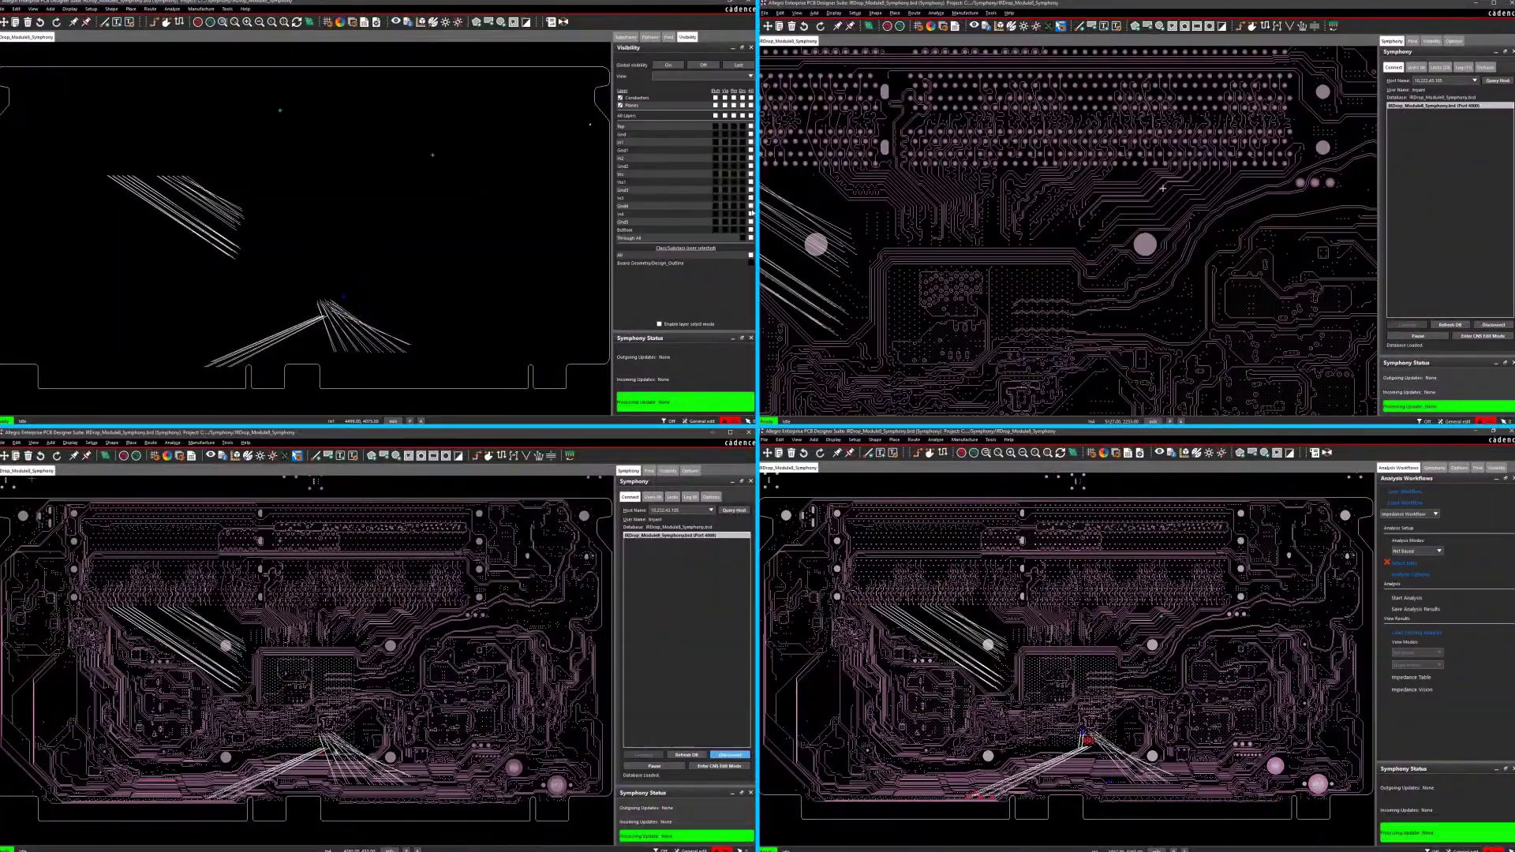
scroll(336, 750, up, 3)
click(750, 214)
- Set up the IR Drop Workflow in PowerTree File mode with PCIe_DualDimm.pwt as the power tree
click(1421, 515)
click(1417, 548)
scroll(323, 323, up, 3)
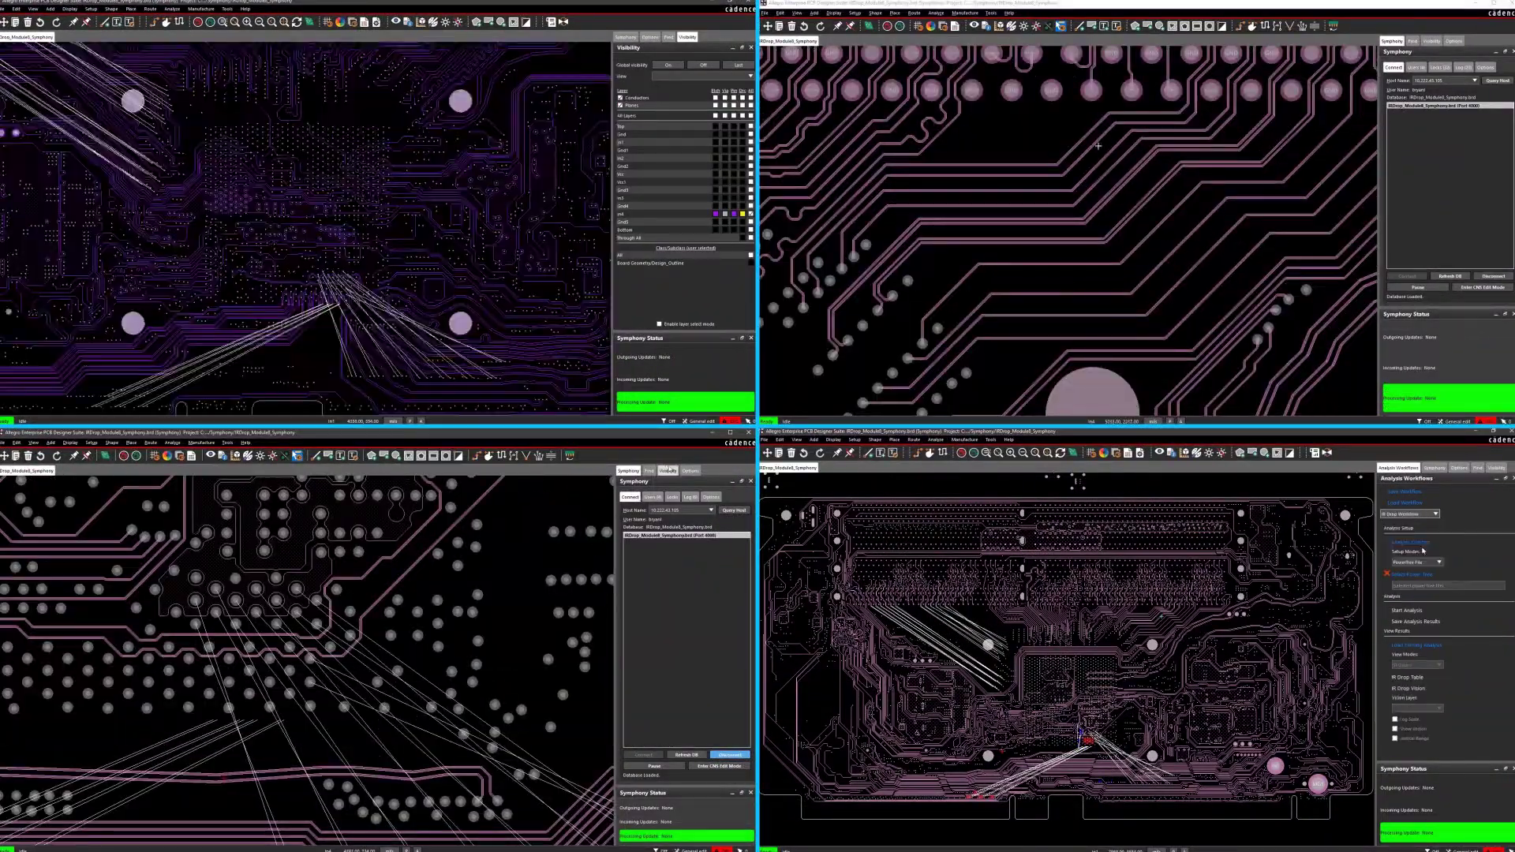
click(668, 471)
click(1438, 563)
click(1418, 574)
- Activate Timing Vision in one client session and hide all board layers in another
click(913, 14)
click(703, 499)
key(r)
click(923, 41)
- Start the IR drop analysis and display a single inner signal layer in the client session with all layers hidden
click(1397, 614)
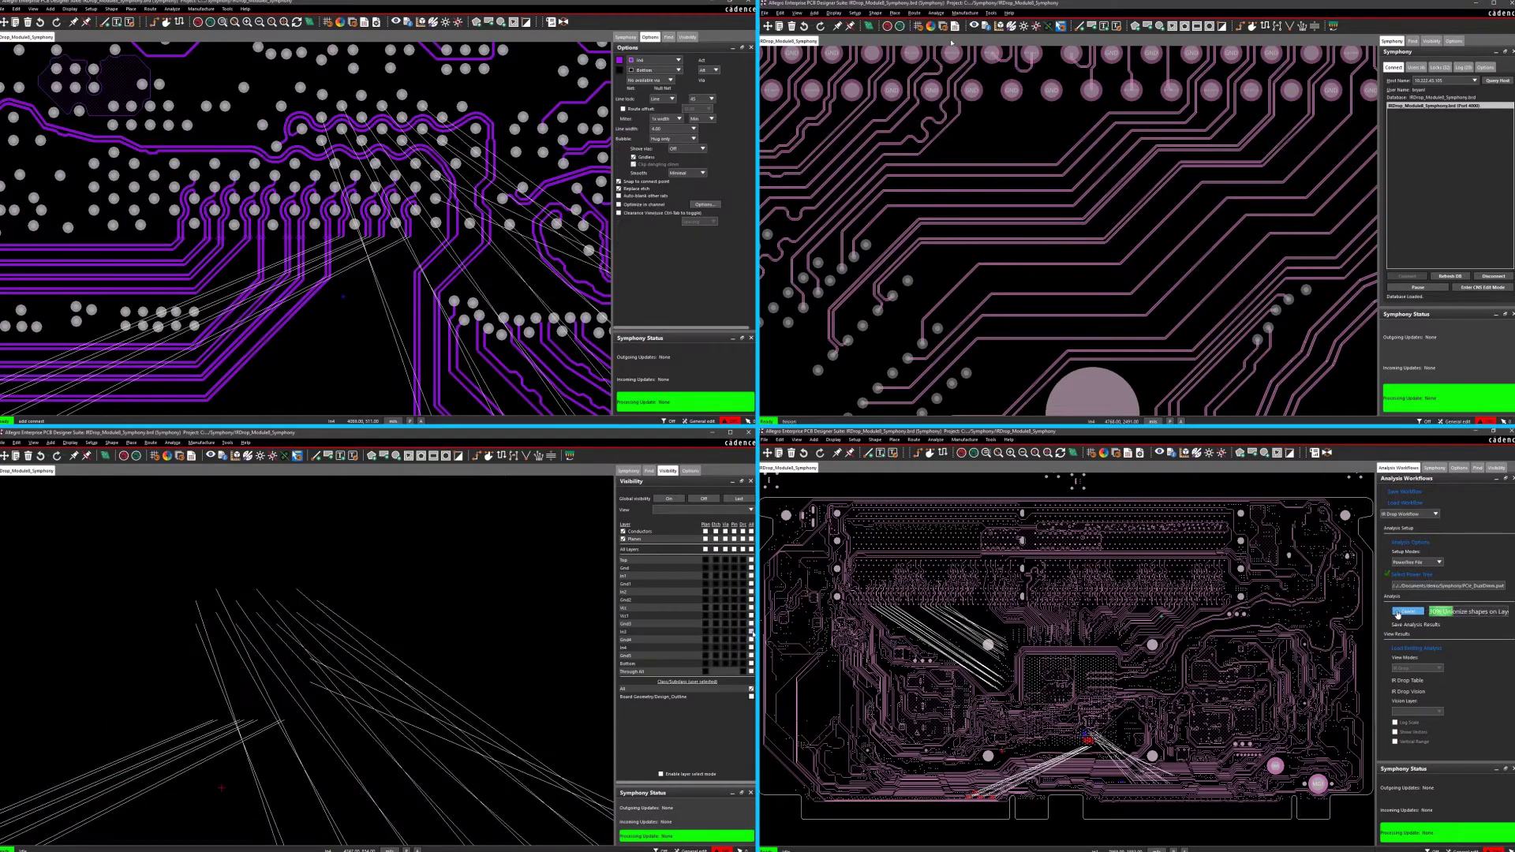
click(751, 632)
scroll(466, 669, down, 3)
- Window-select a group of unrouted pins to route them together, and open the Timing Vision options in the neighbouring client session
drag(334, 251, 420, 229)
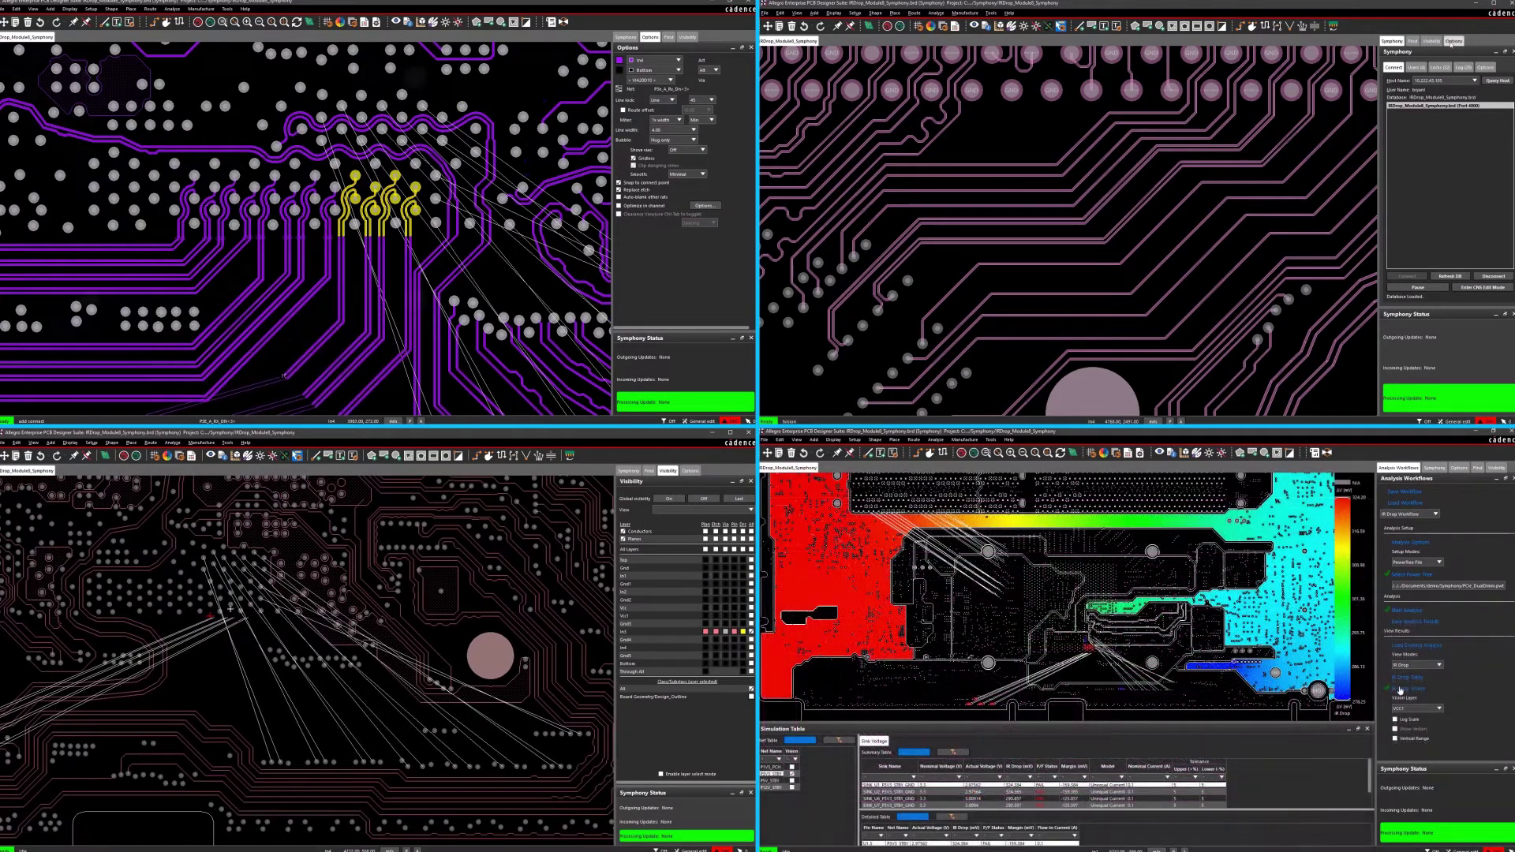
scroll(260, 288, down, 2)
click(1453, 41)
- Inspect the IR drop plot around the GND mounting hole and rerun the IR drop analysis
scroll(243, 582, up, 2)
scroll(1288, 697, up, 2)
scroll(1288, 698, up, 1)
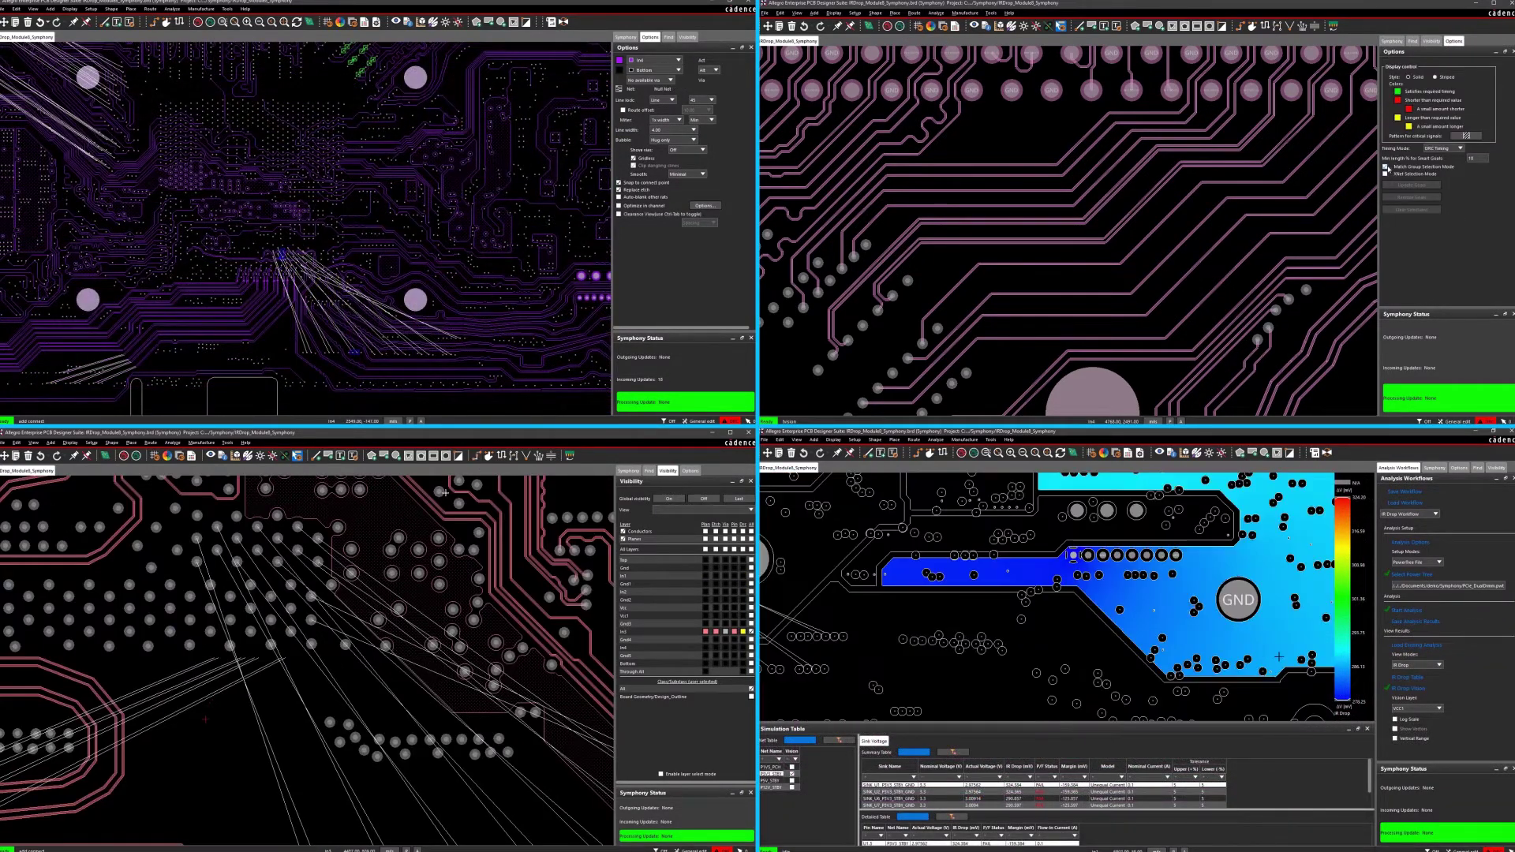
scroll(53, 377, up, 1)
click(1277, 454)
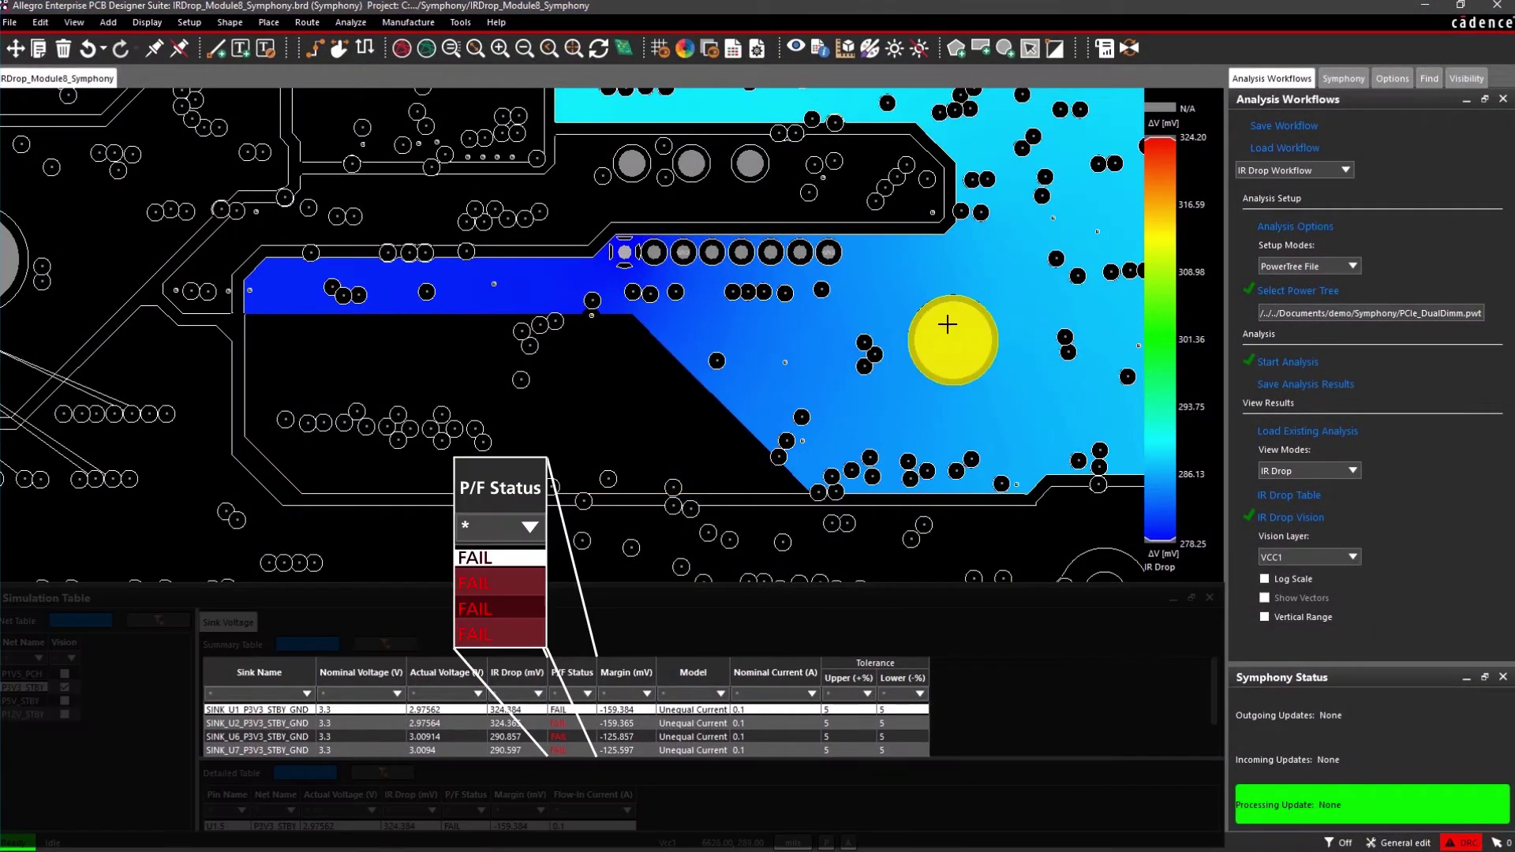
click(1275, 363)
key(Return)
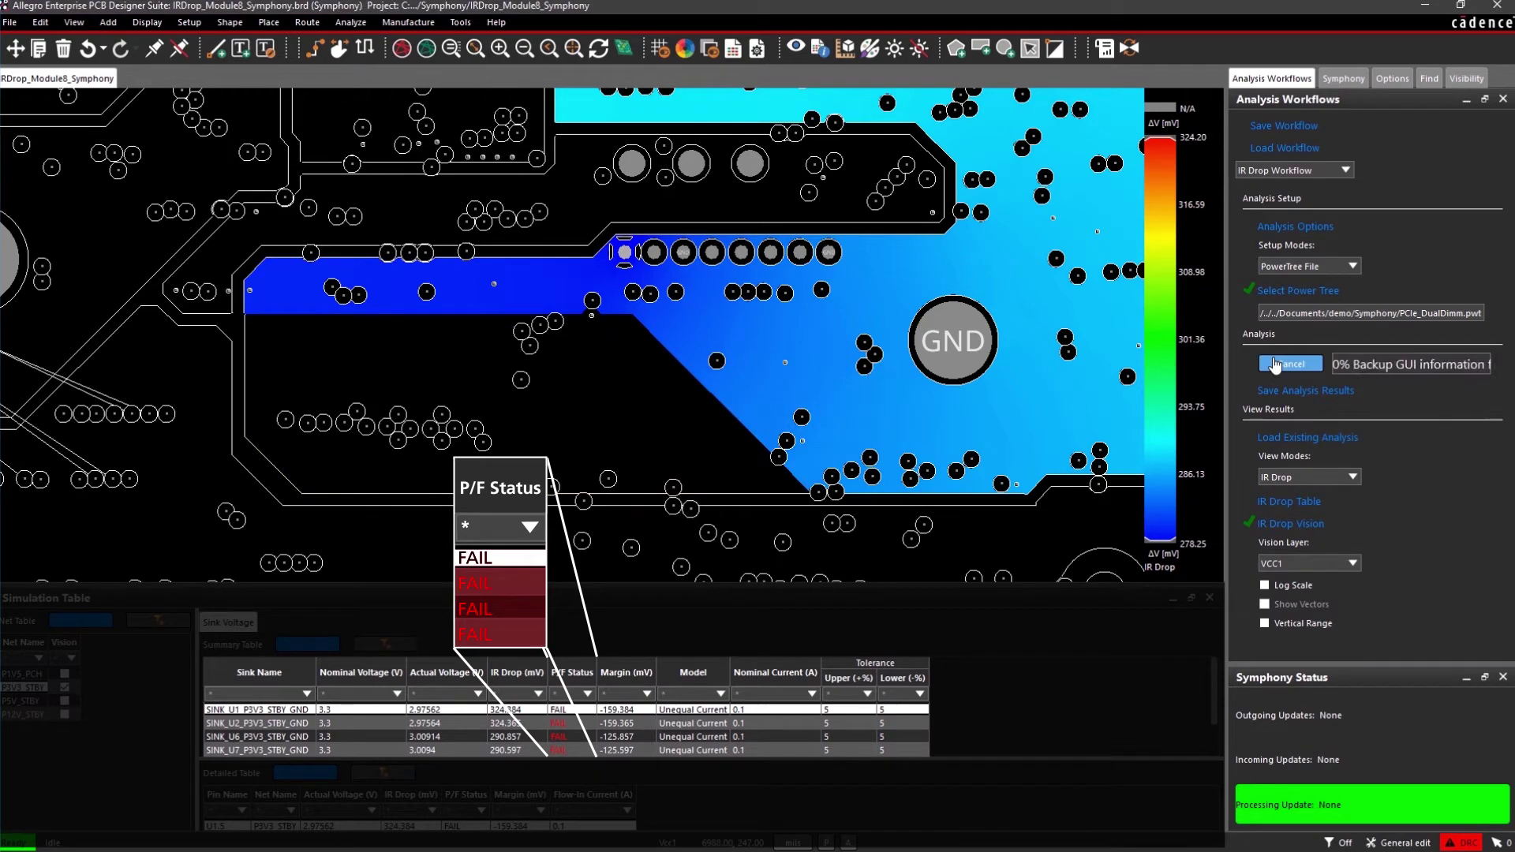